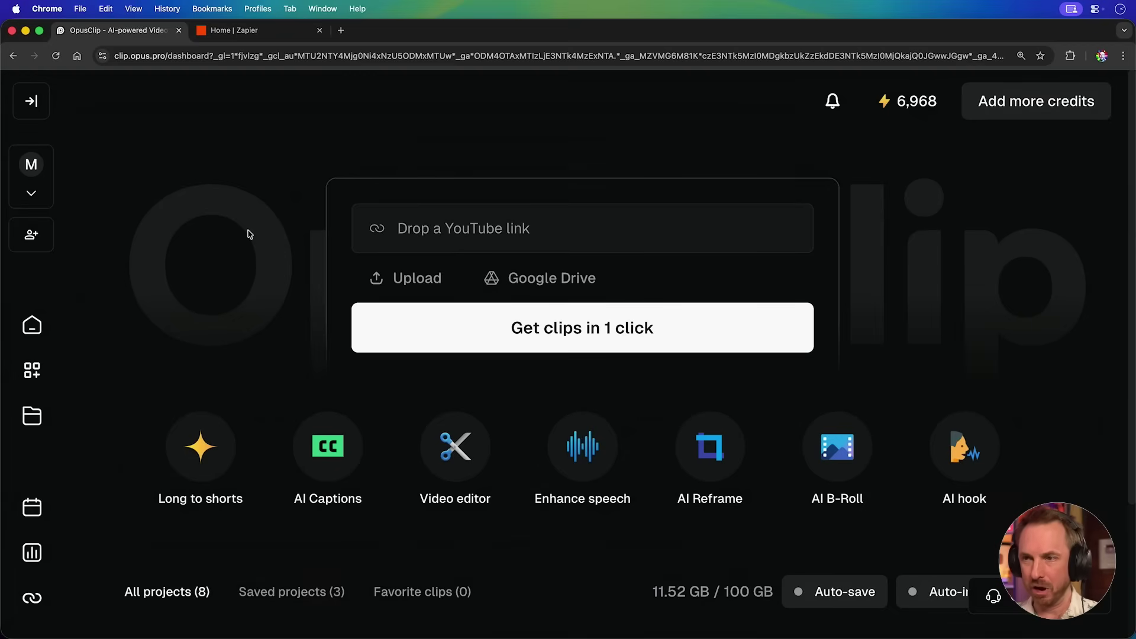
# Step: Add 'Creator Magic' to the OpusClip brand vocabulary list
pyautogui.moveTo(478, 221)
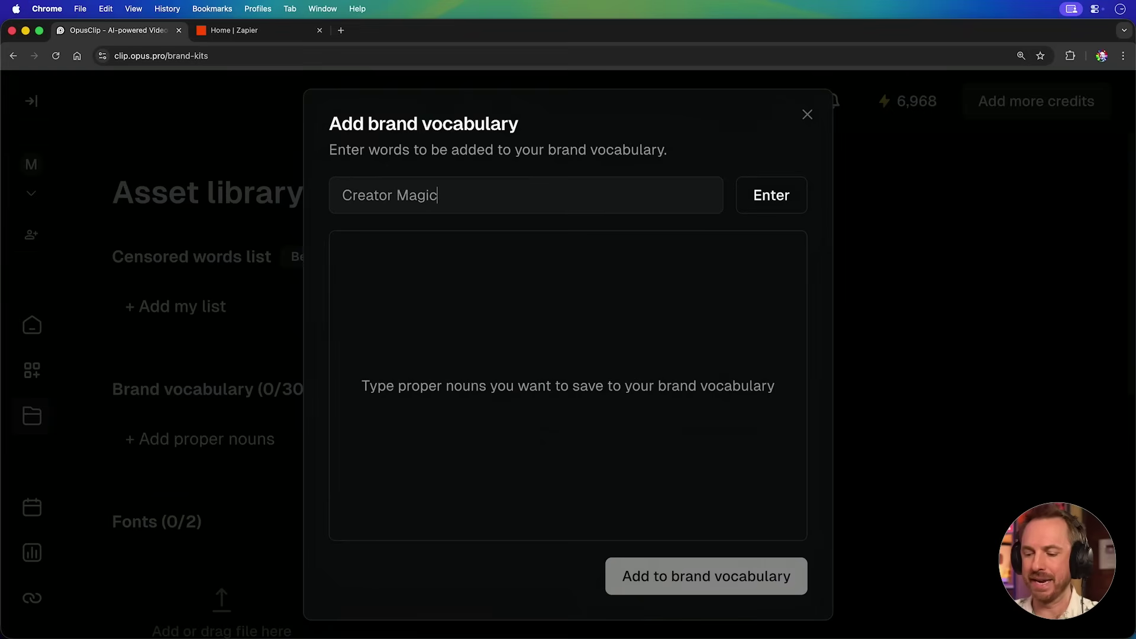
pyautogui.press('Return')
pyautogui.press('Return')
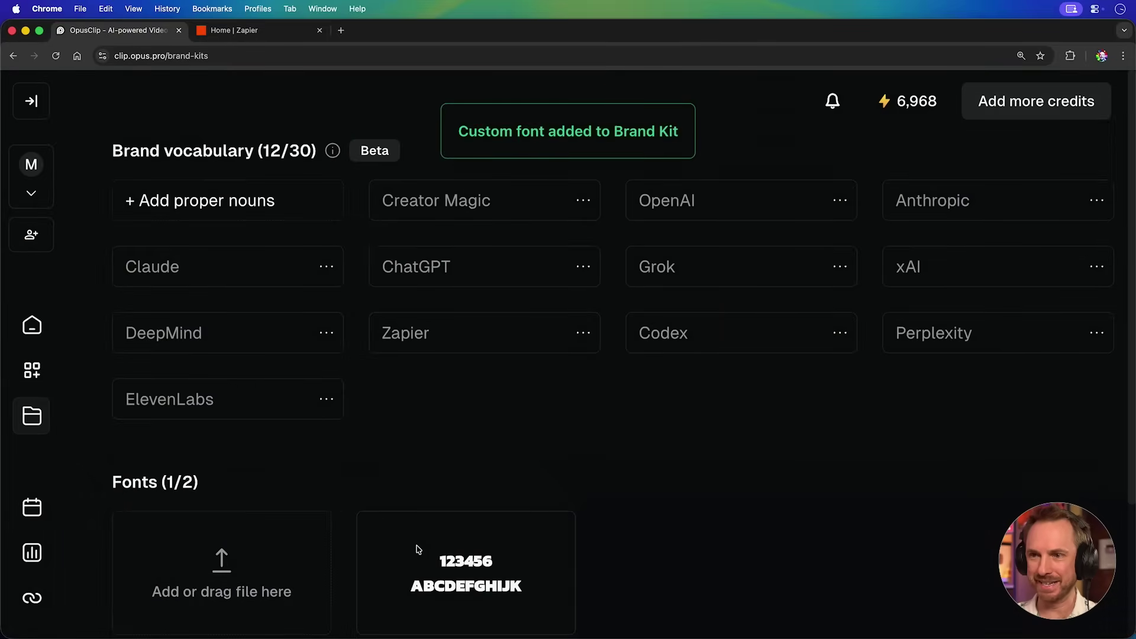
pyautogui.scroll(-10, 272, 340)
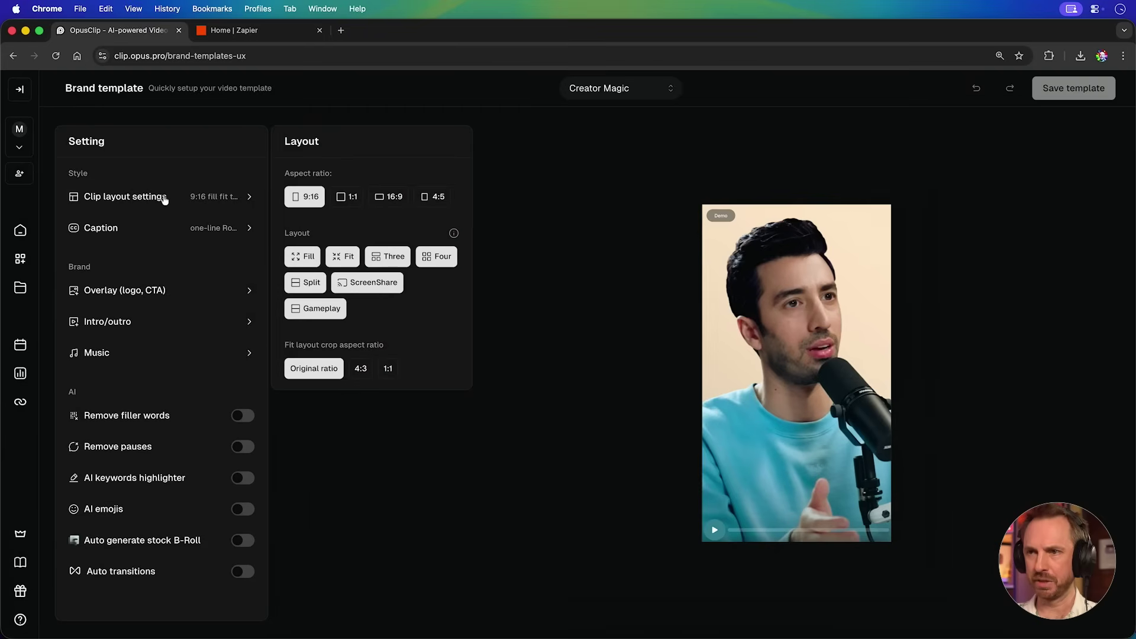
# Step: Style the captions with a preset, the Kanit-Black.ttf font and Bounce animation
pyautogui.click(441, 191)
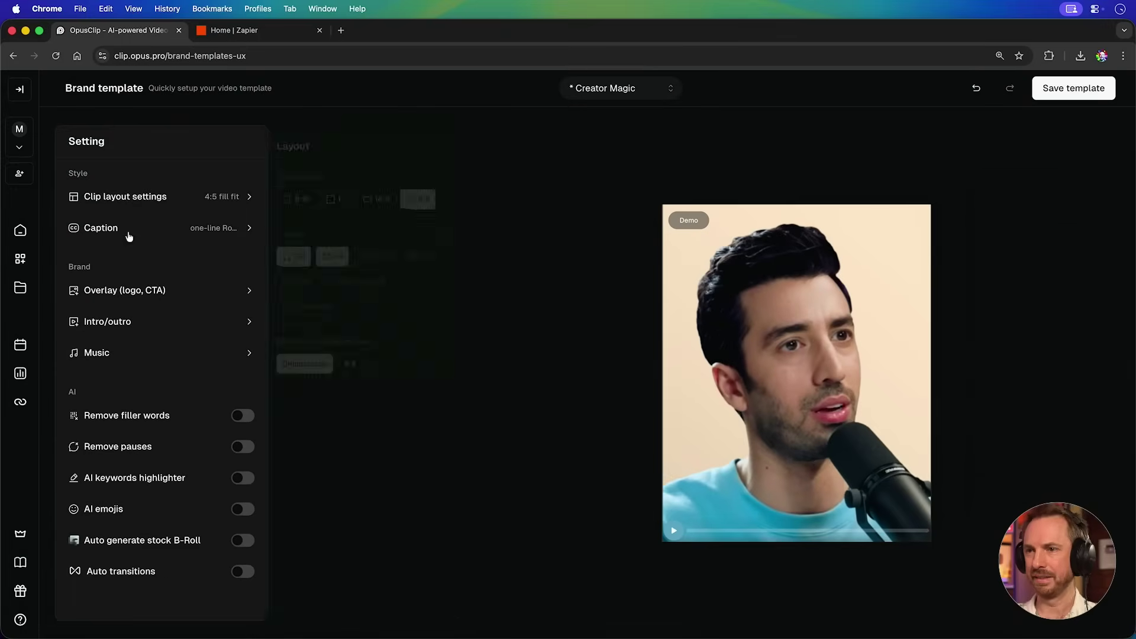
pyautogui.click(127, 231)
pyautogui.scroll(-5, 370, 253)
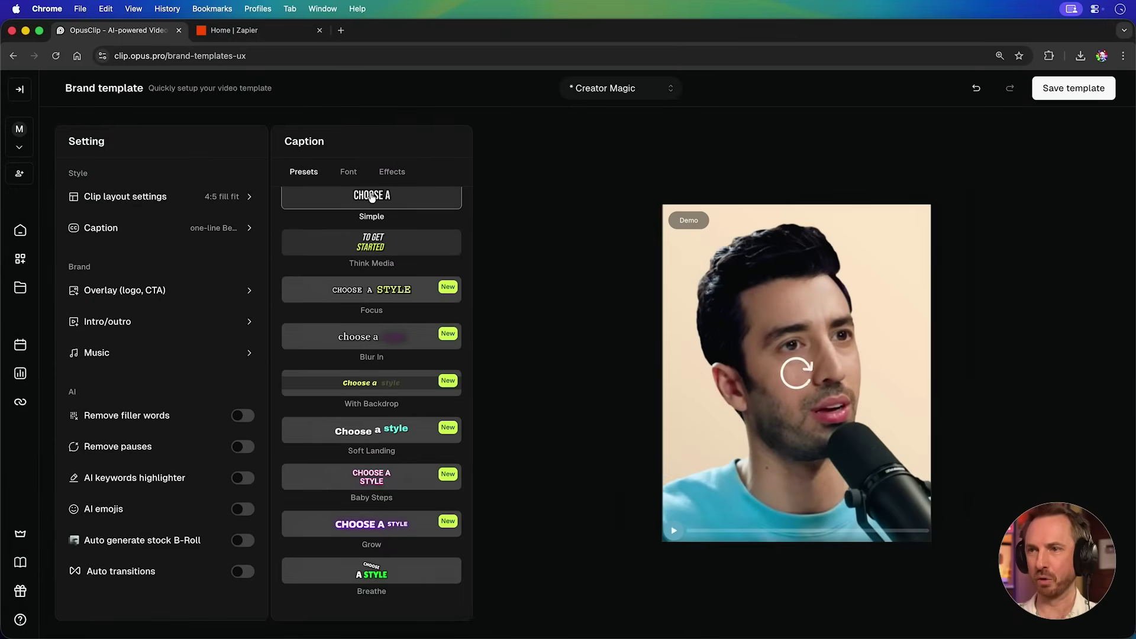
pyautogui.click(354, 171)
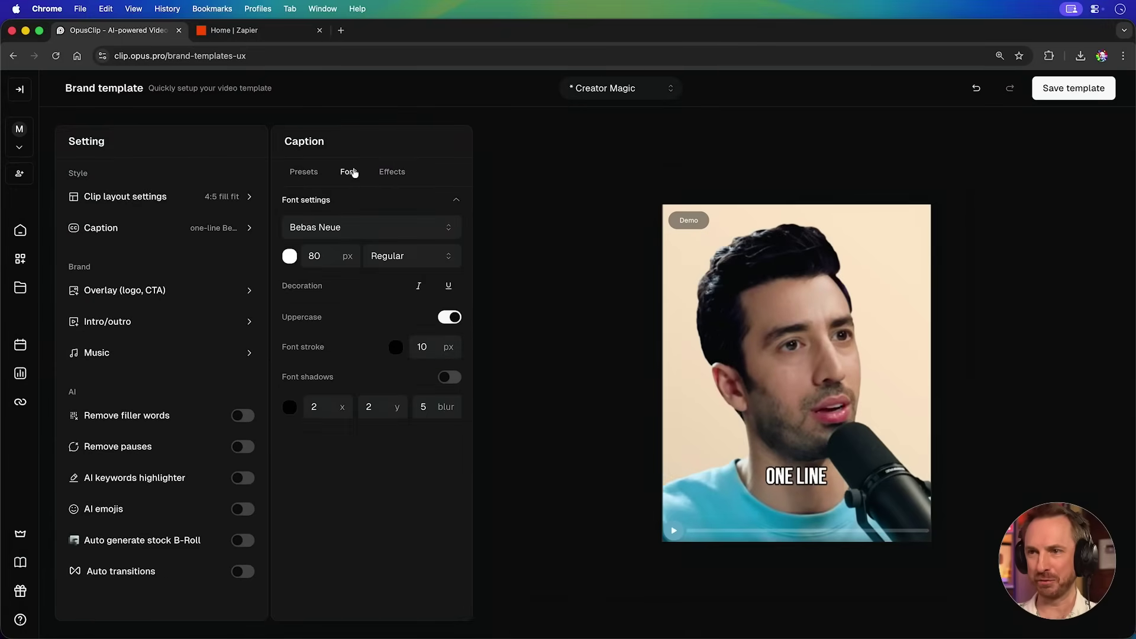
pyautogui.click(355, 227)
pyautogui.click(344, 278)
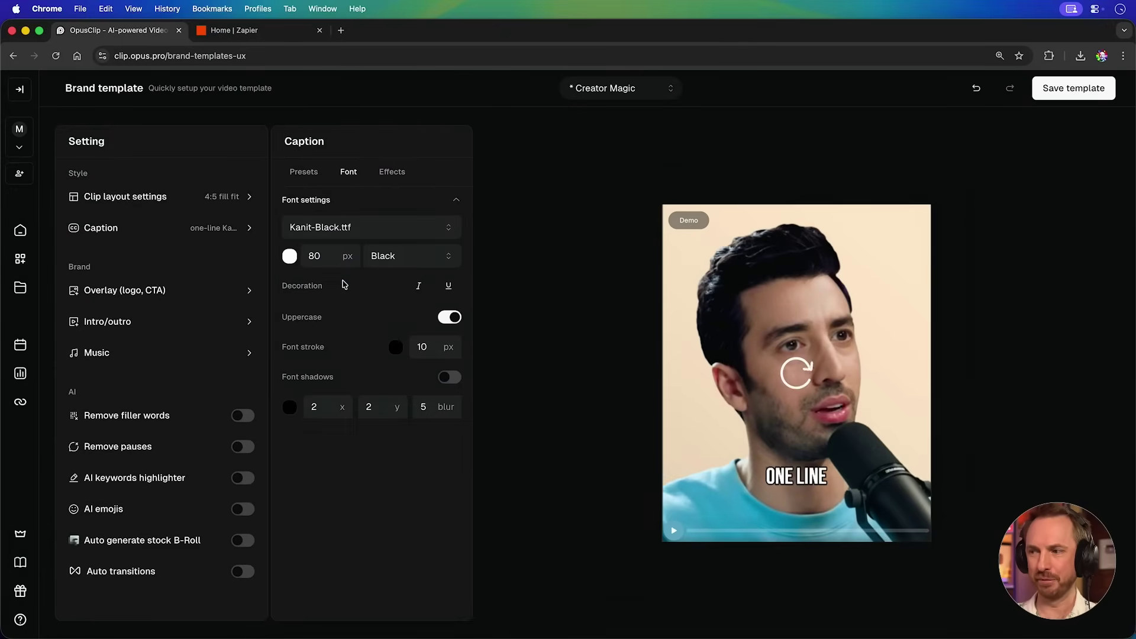
pyautogui.click(383, 179)
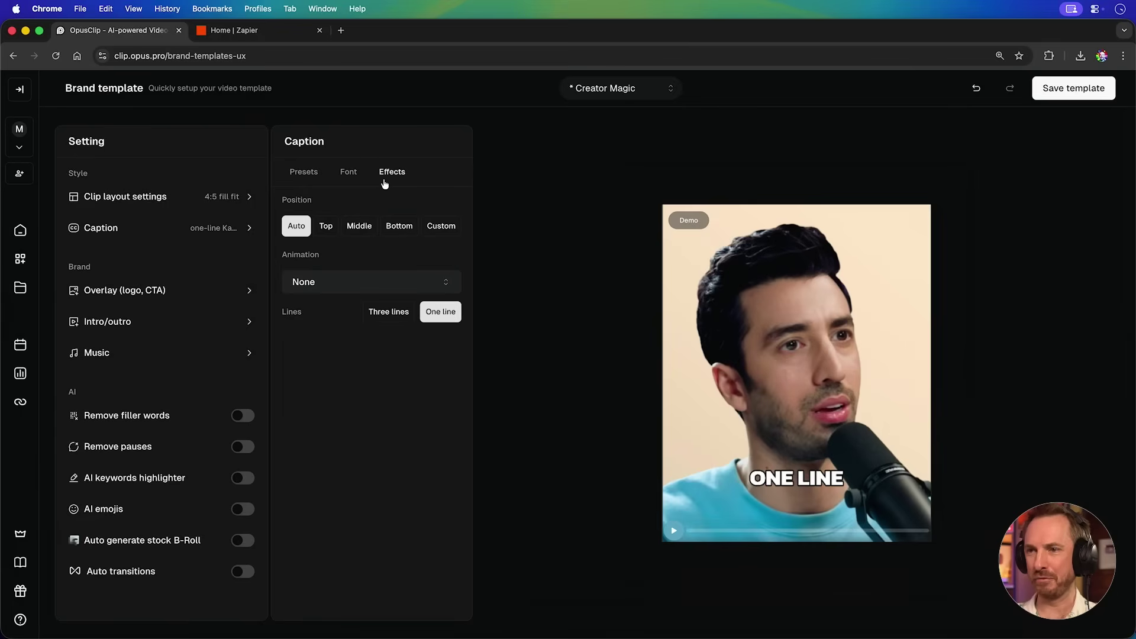
pyautogui.click(332, 290)
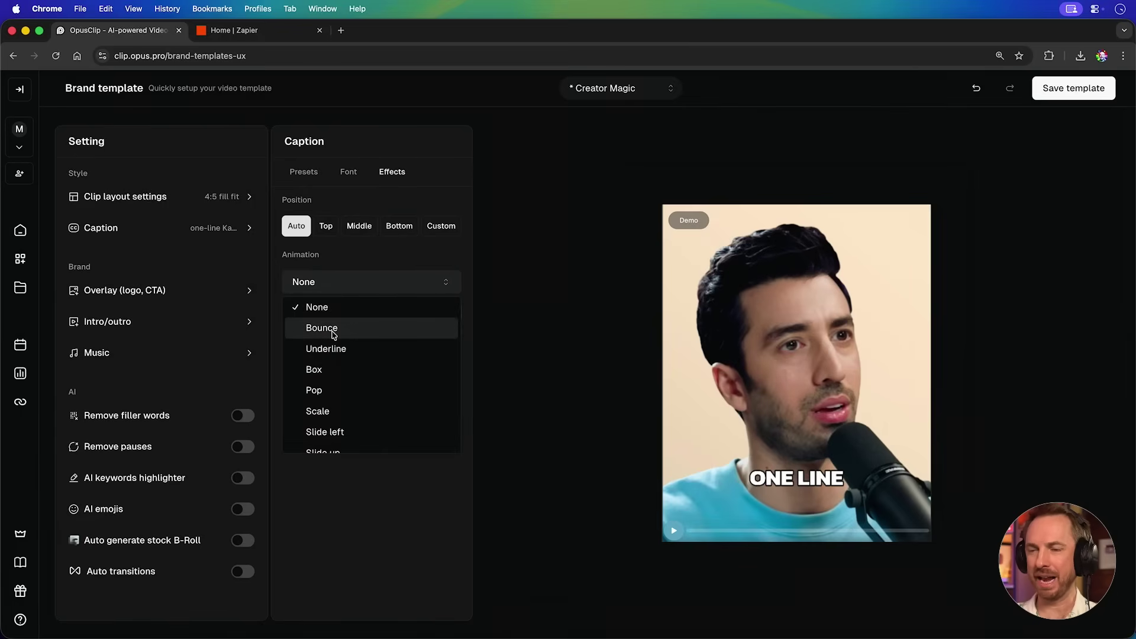
pyautogui.click(333, 329)
# Step: Preview the captions, then turn on automatic filler-word and pause removal
pyautogui.click(674, 530)
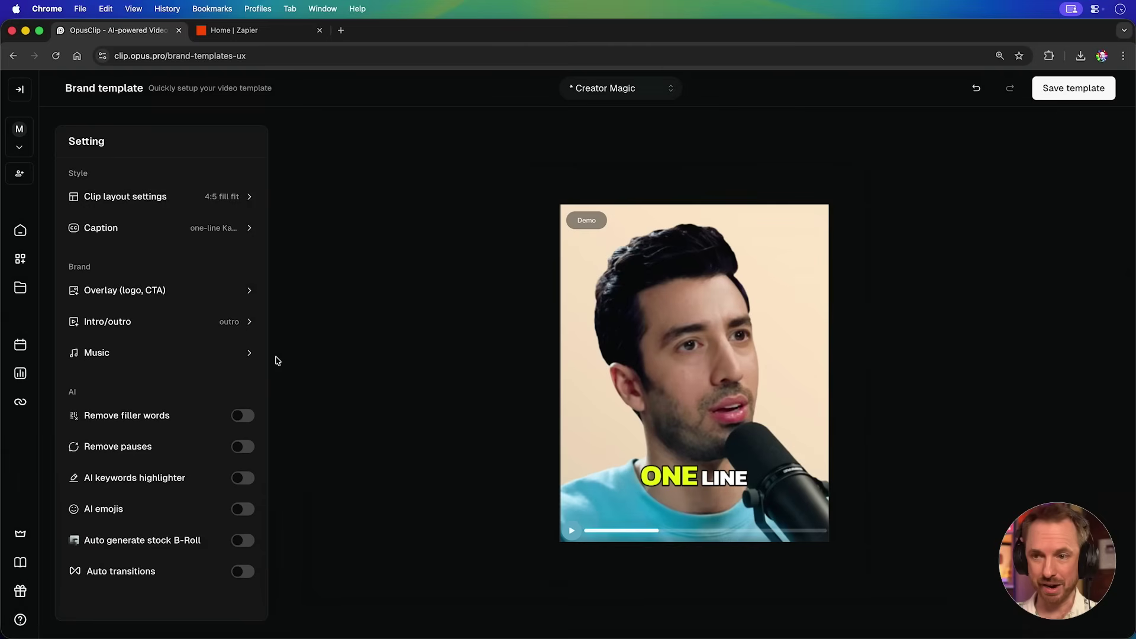
pyautogui.click(240, 414)
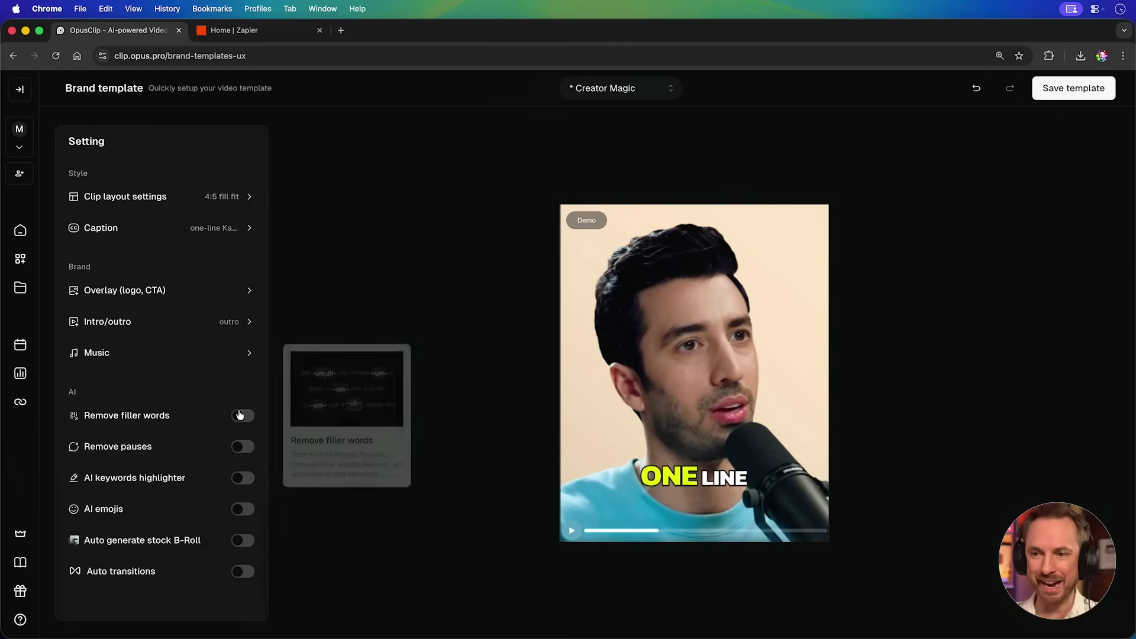
pyautogui.click(243, 446)
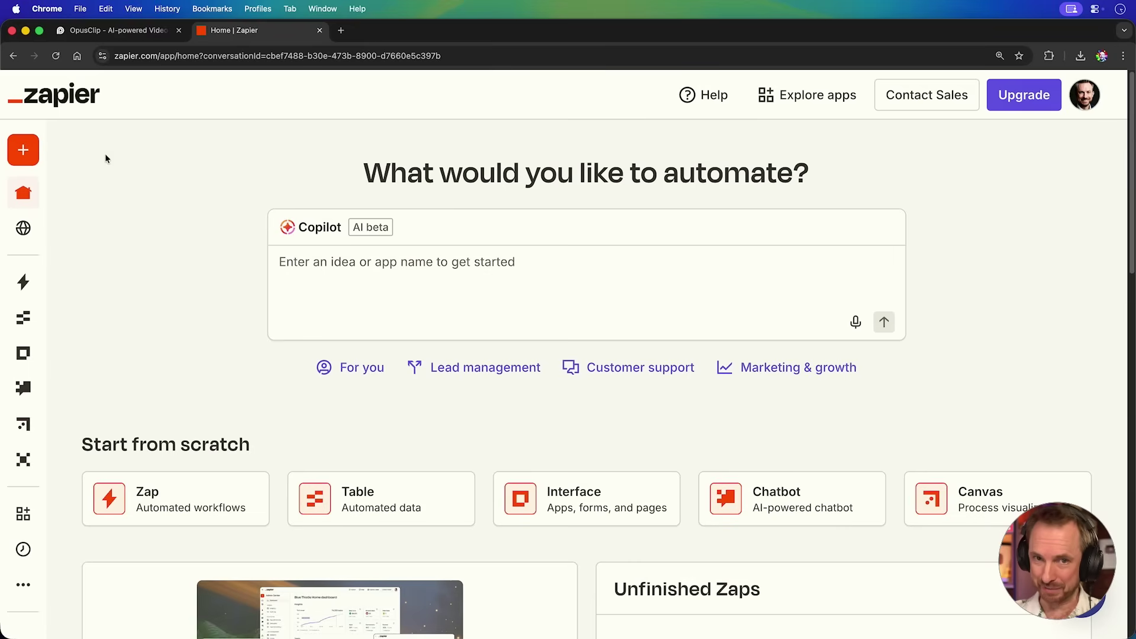
# Step: Create a new Zap from the Zaps area and start renaming the Untitled Zap
pyautogui.moveTo(26, 178)
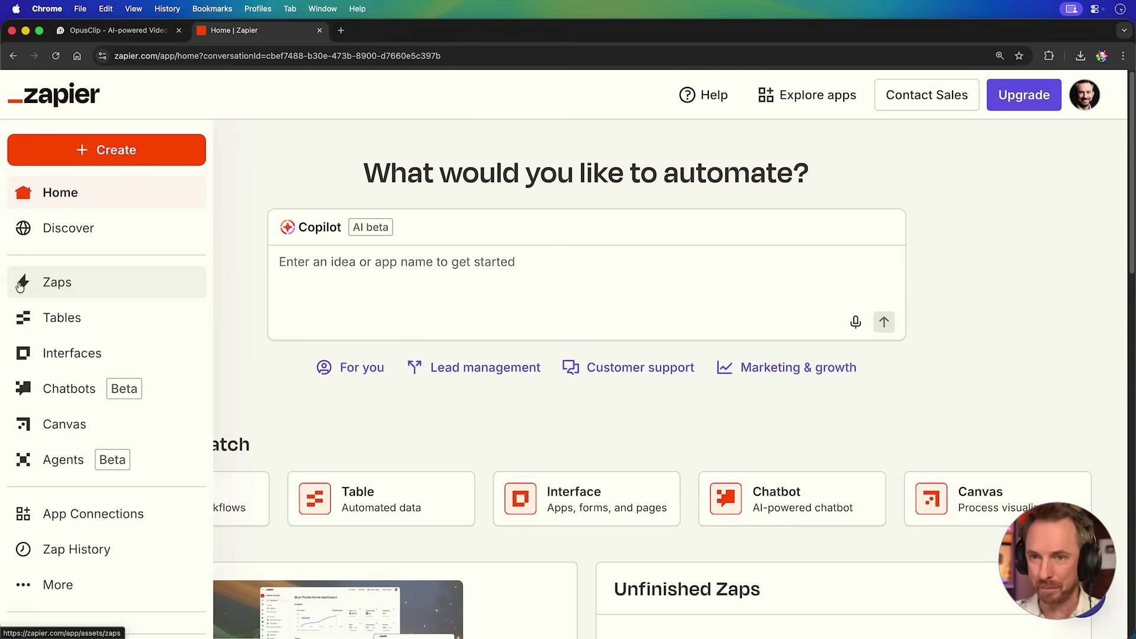
pyautogui.click(20, 287)
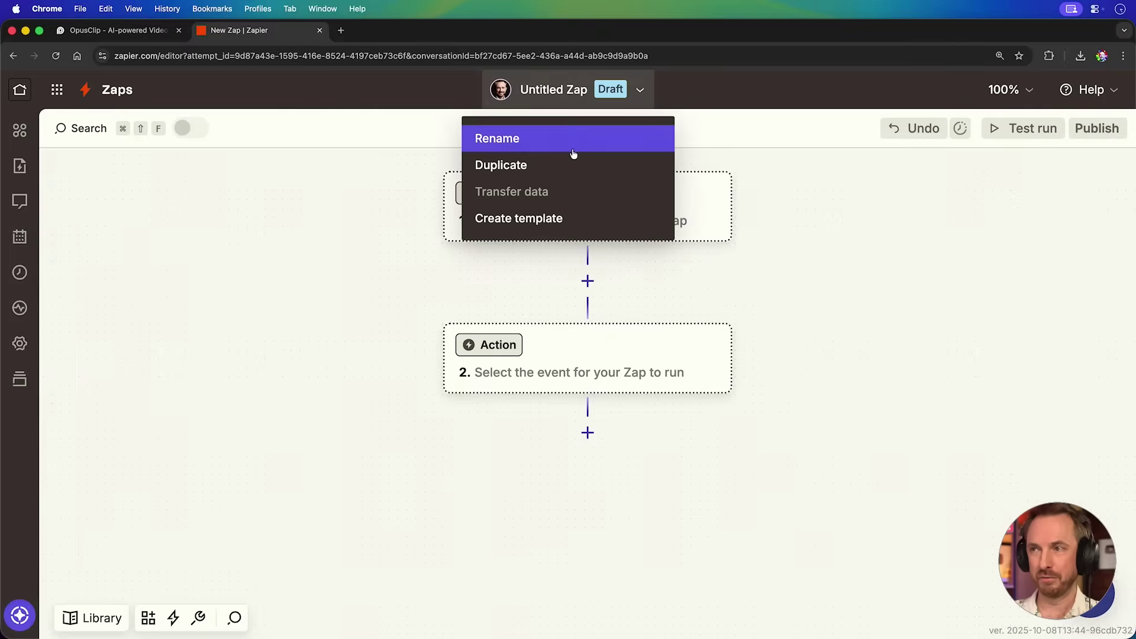
pyautogui.click(572, 141)
# Step: Name the Zap 'Opus Creator' and set its trigger to YouTube New Video in Channel
pyautogui.write('Opus')
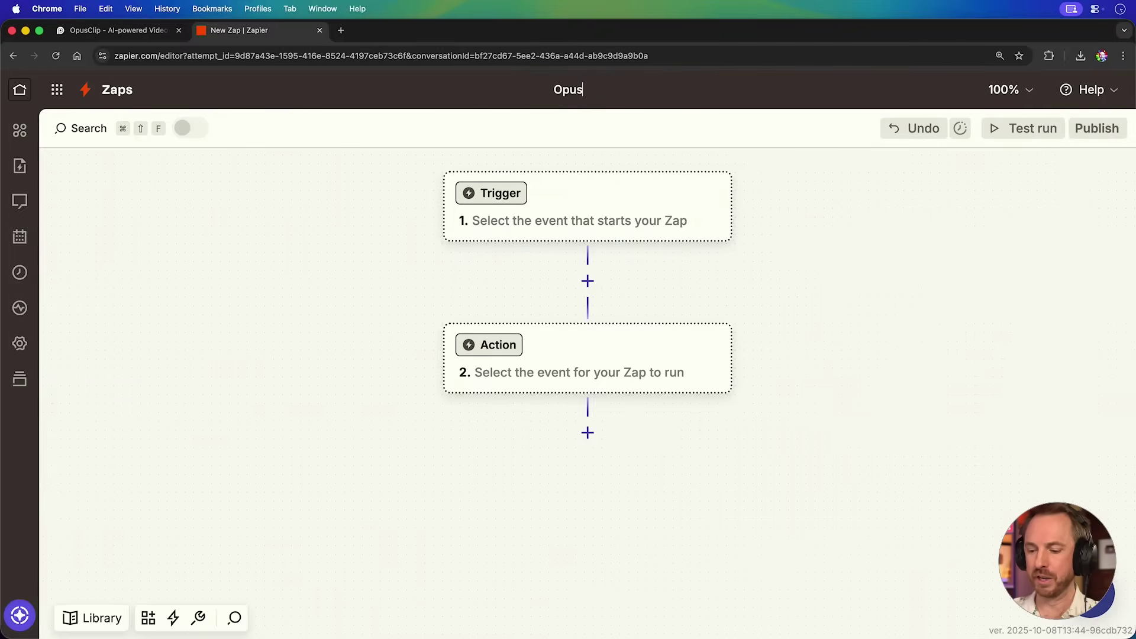
pyautogui.write(' Creator')
pyautogui.press('Return')
pyautogui.click(598, 203)
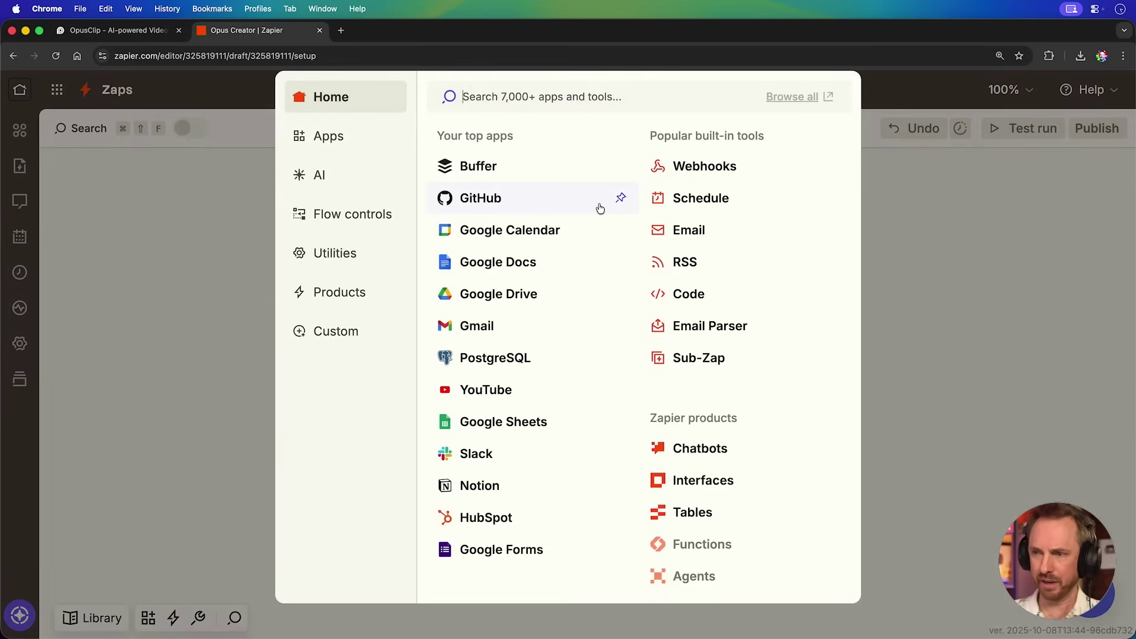
pyautogui.write('youtube')
pyautogui.press('Return')
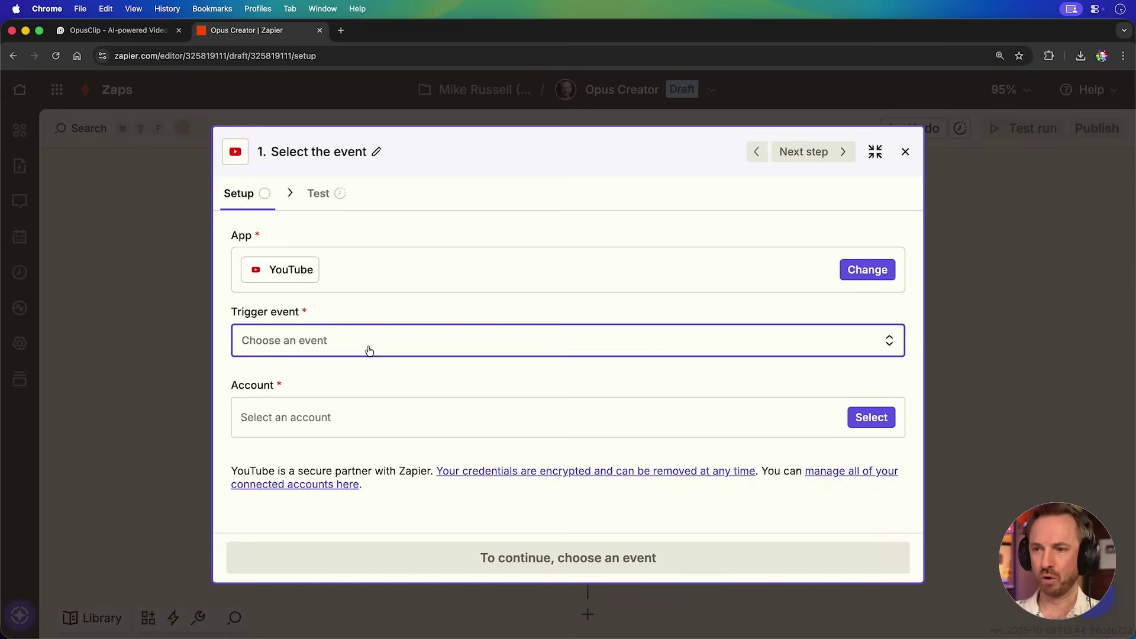
pyautogui.click(368, 343)
pyautogui.write('channe')
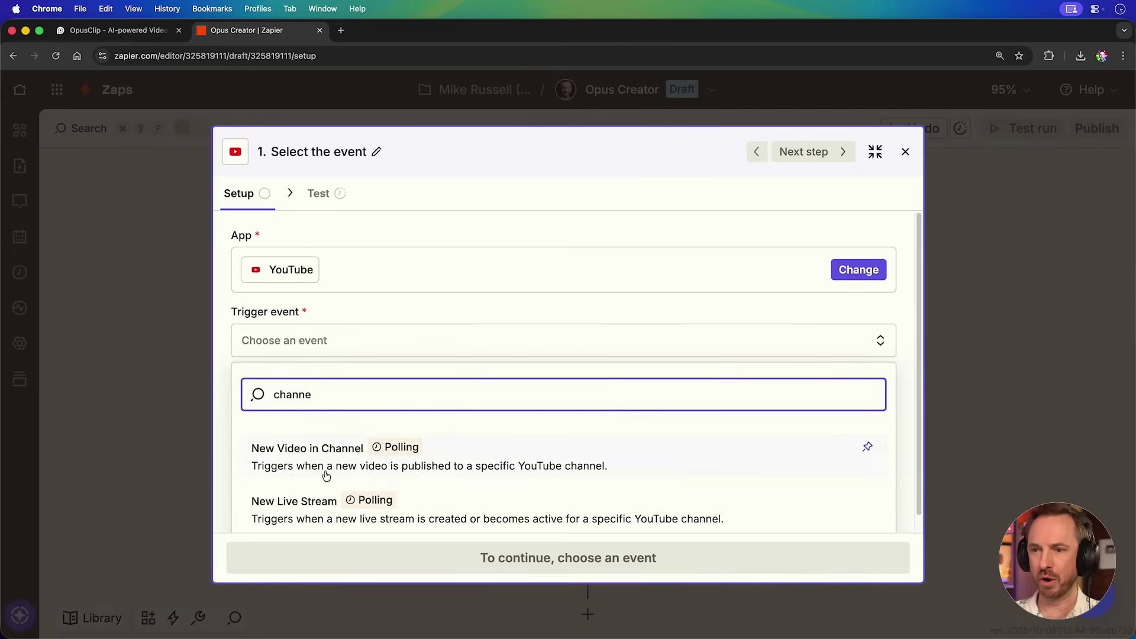
pyautogui.click(326, 471)
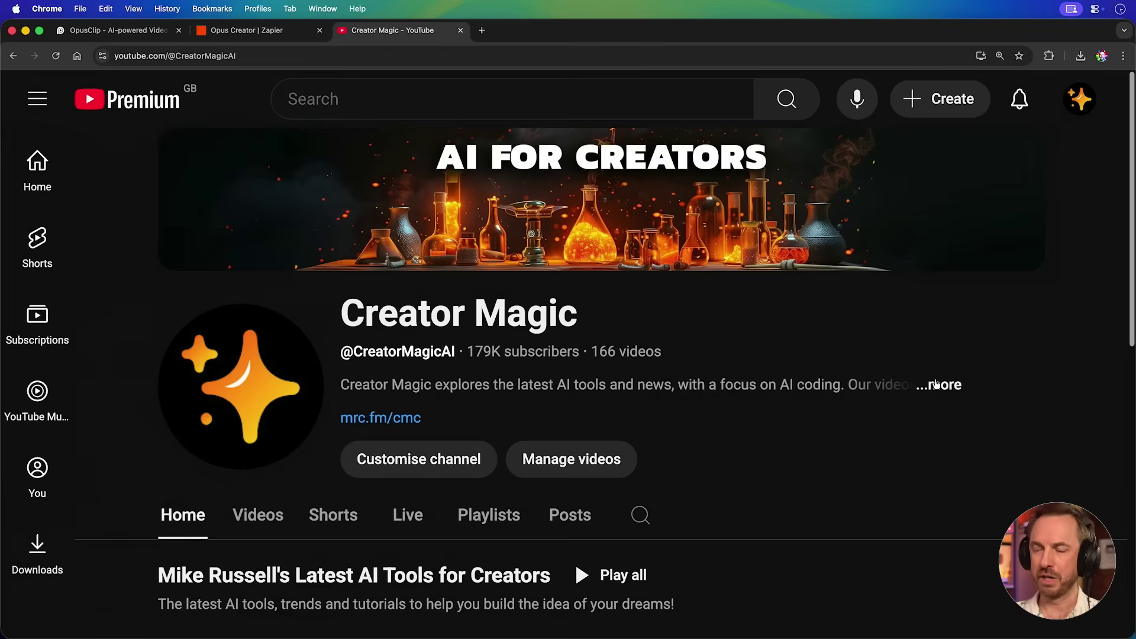
# Step: Copy the channel ID from YouTube's About sharing options and test the trigger
pyautogui.click(936, 384)
pyautogui.scroll(-5, 507, 383)
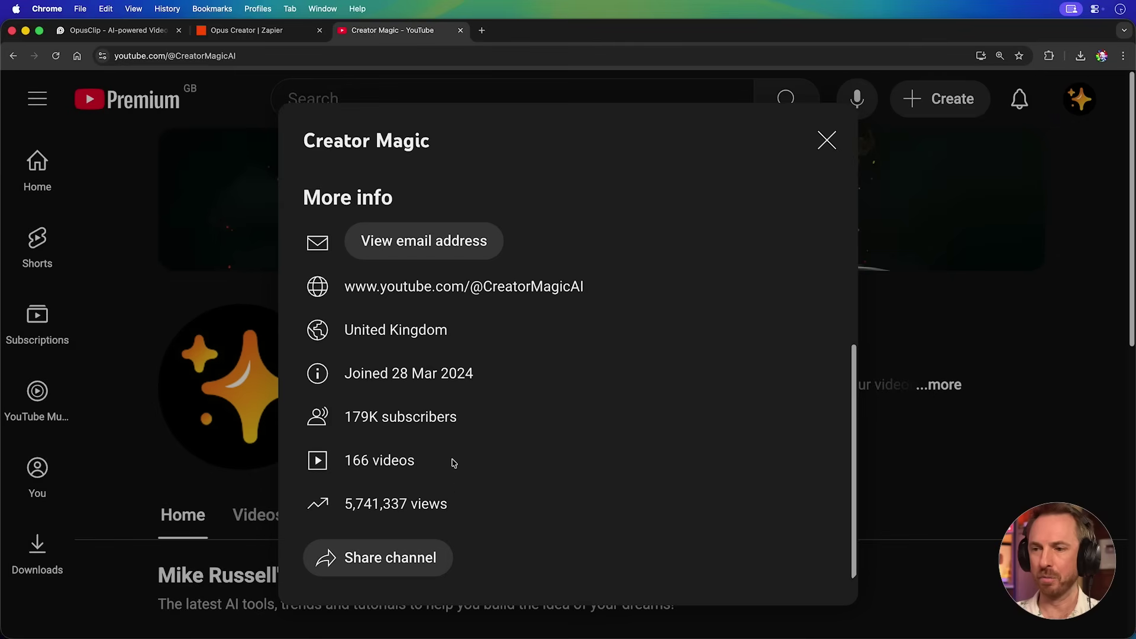
pyautogui.click(407, 544)
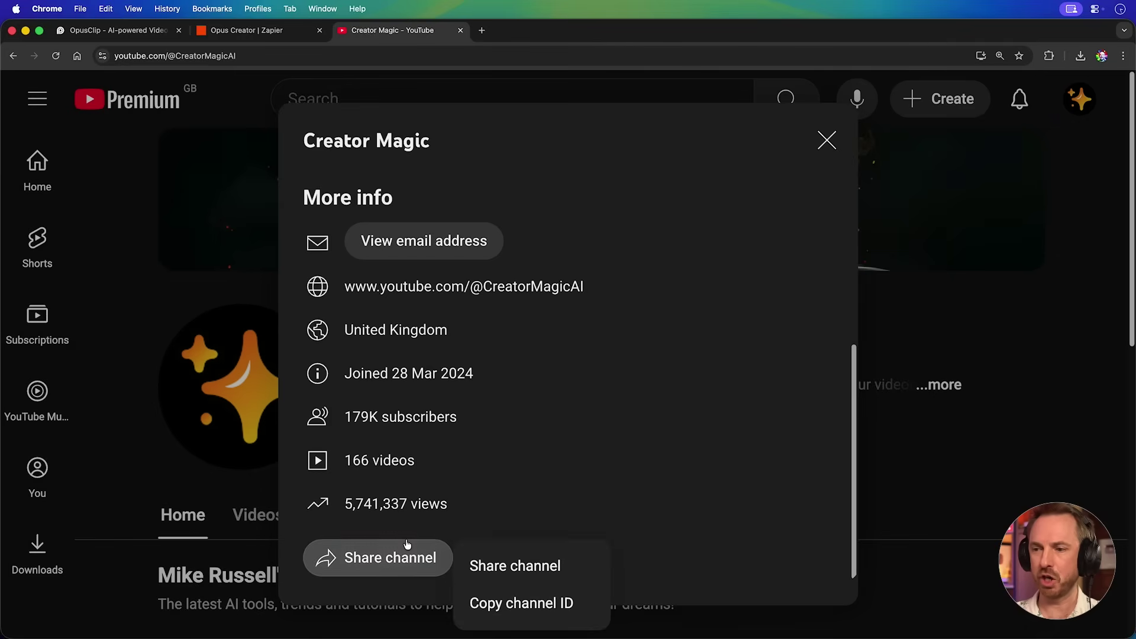
pyautogui.click(480, 609)
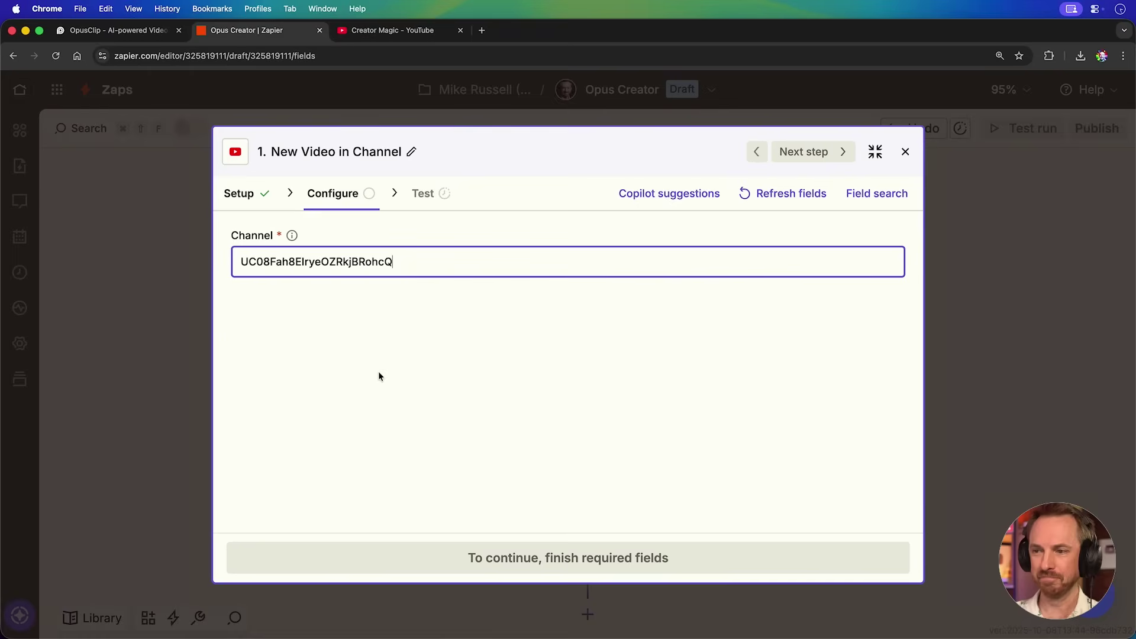
pyautogui.click(457, 564)
pyautogui.click(457, 566)
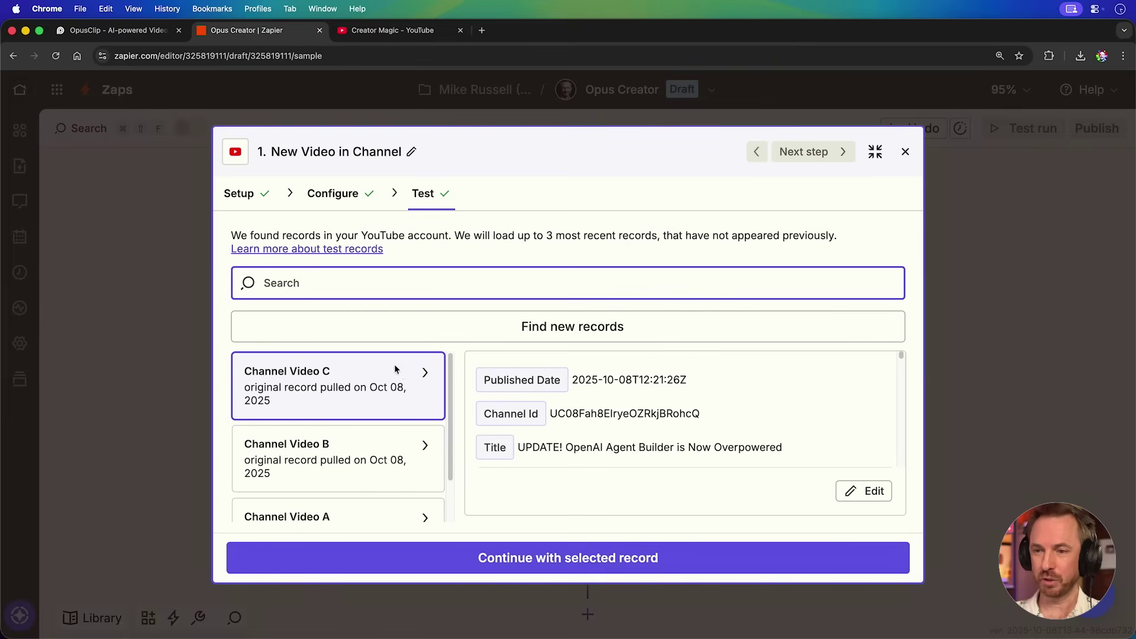
# Step: Keep the sample video and set the action to OpusClip Clip Your Video
pyautogui.click(513, 566)
pyautogui.write('opus')
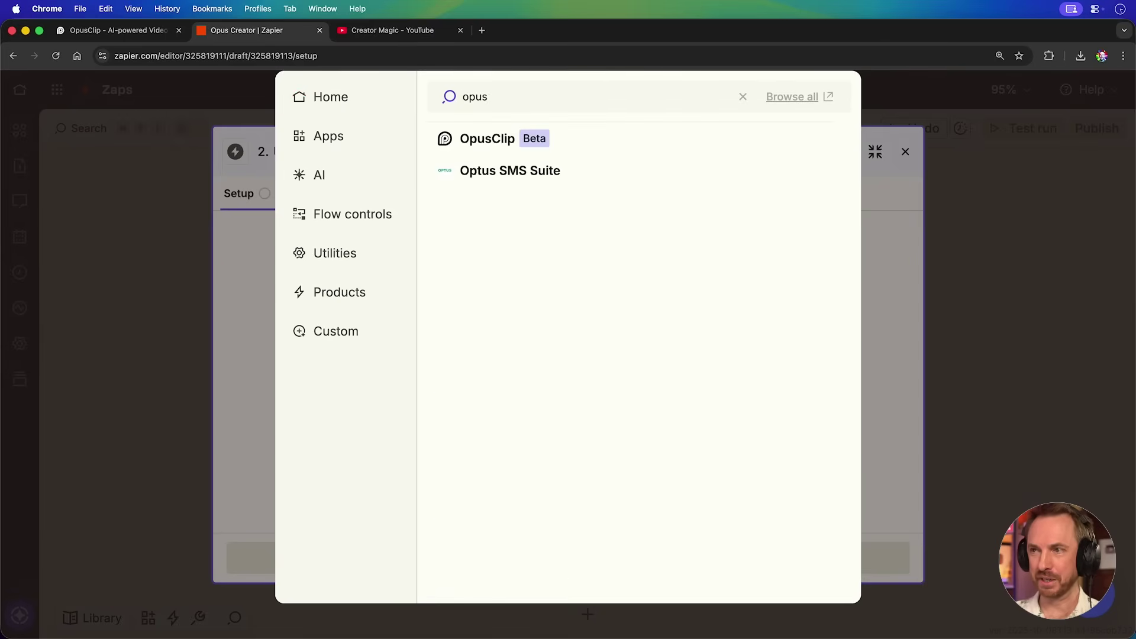
pyautogui.click(490, 153)
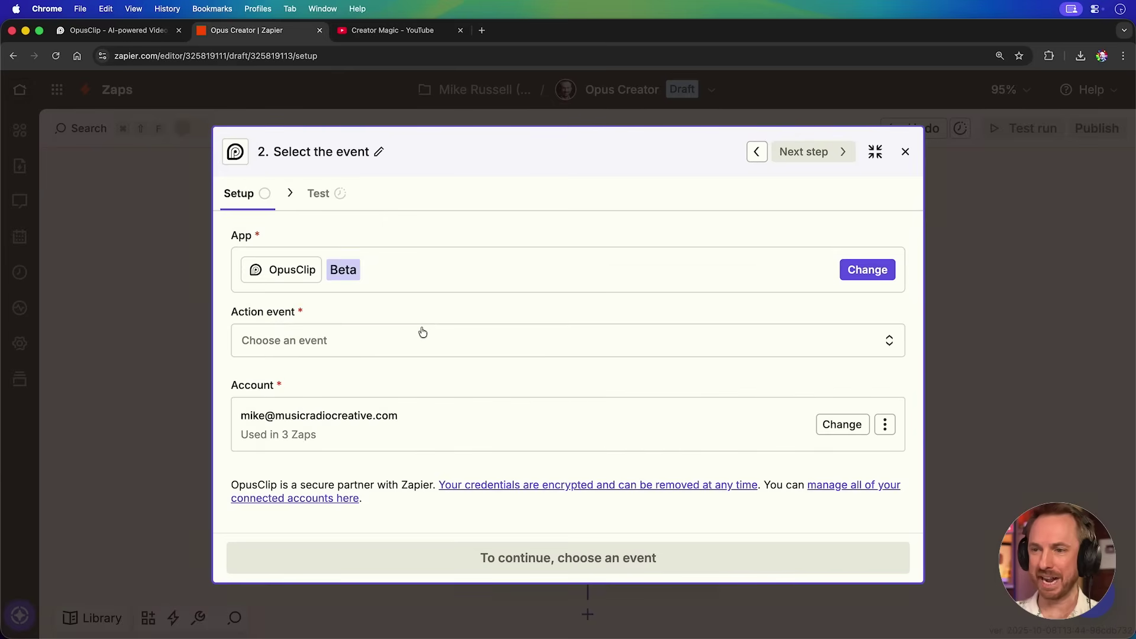
pyautogui.click(423, 332)
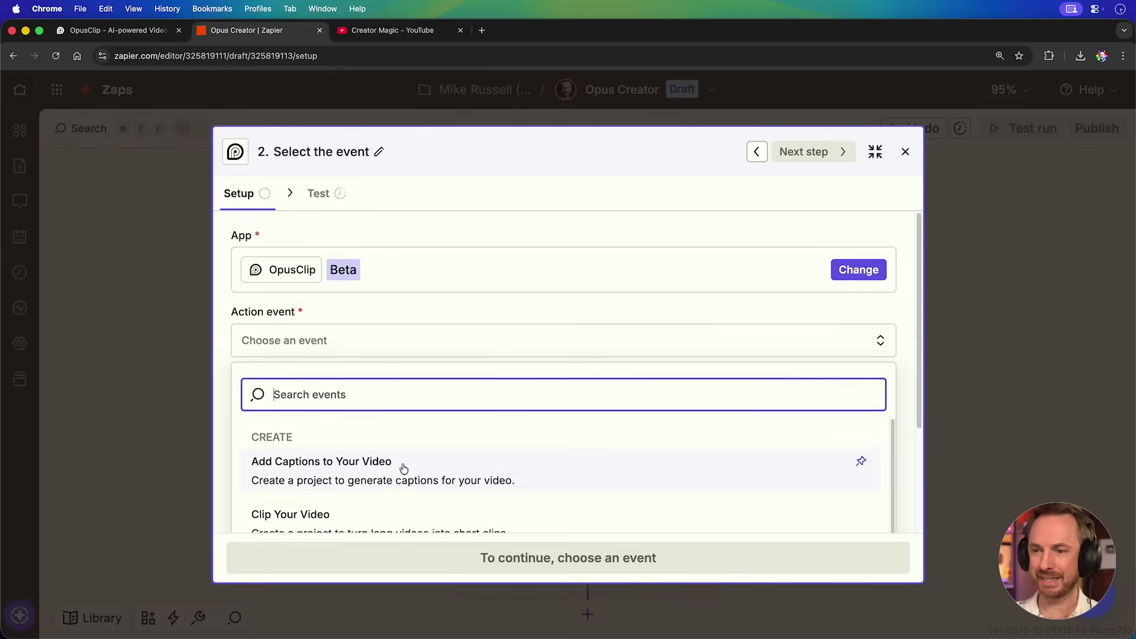
pyautogui.scroll(-1, 394, 491)
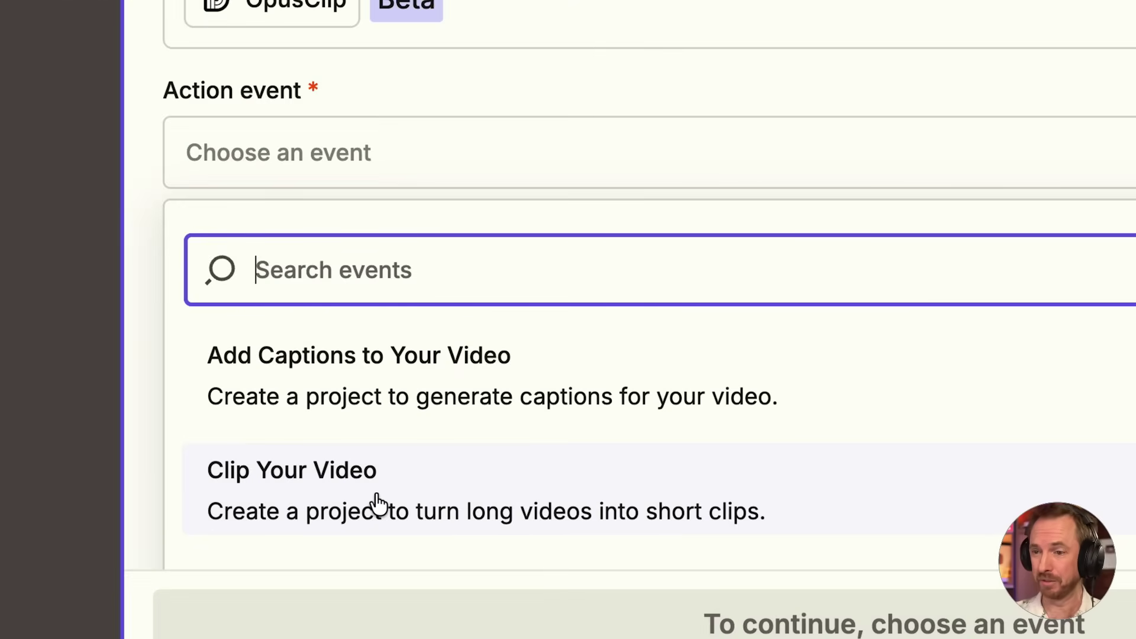
pyautogui.click(377, 504)
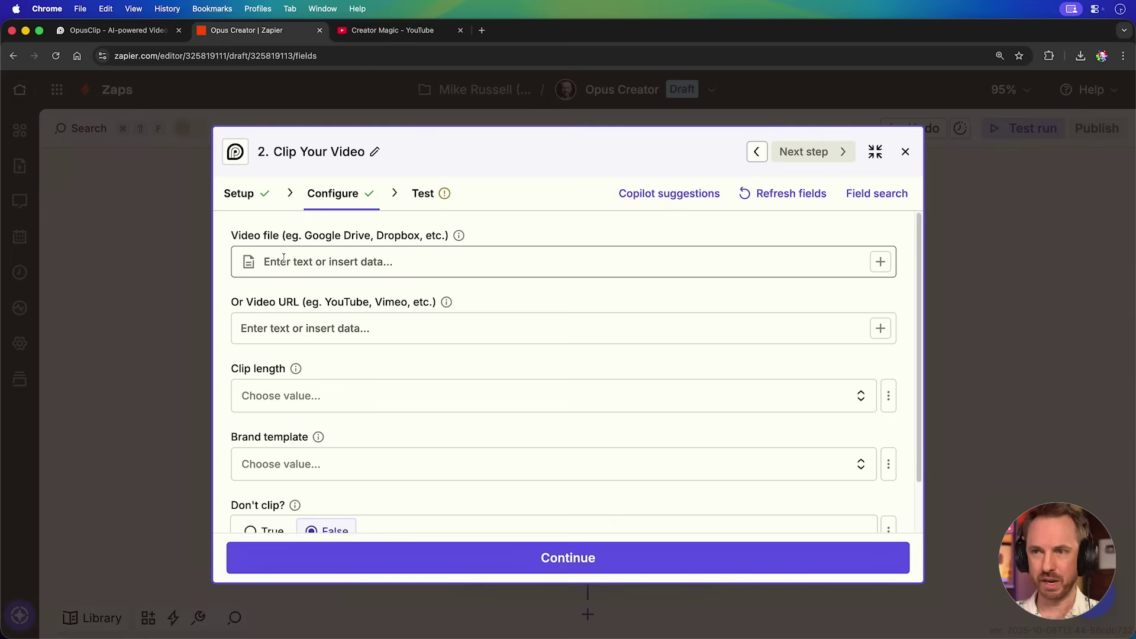
# Step: Map step 1's YouTube URL into Video URL, choose 30-60 second clips and the Creator Magic template
pyautogui.click(275, 320)
pyautogui.write('/')
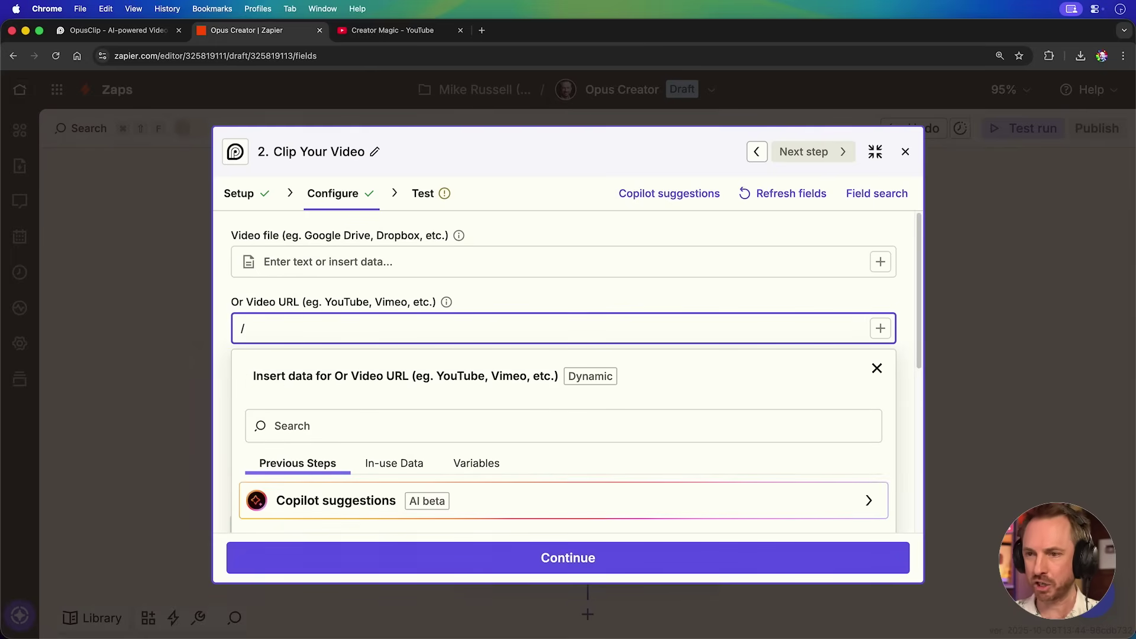
pyautogui.scroll(-5, 312, 445)
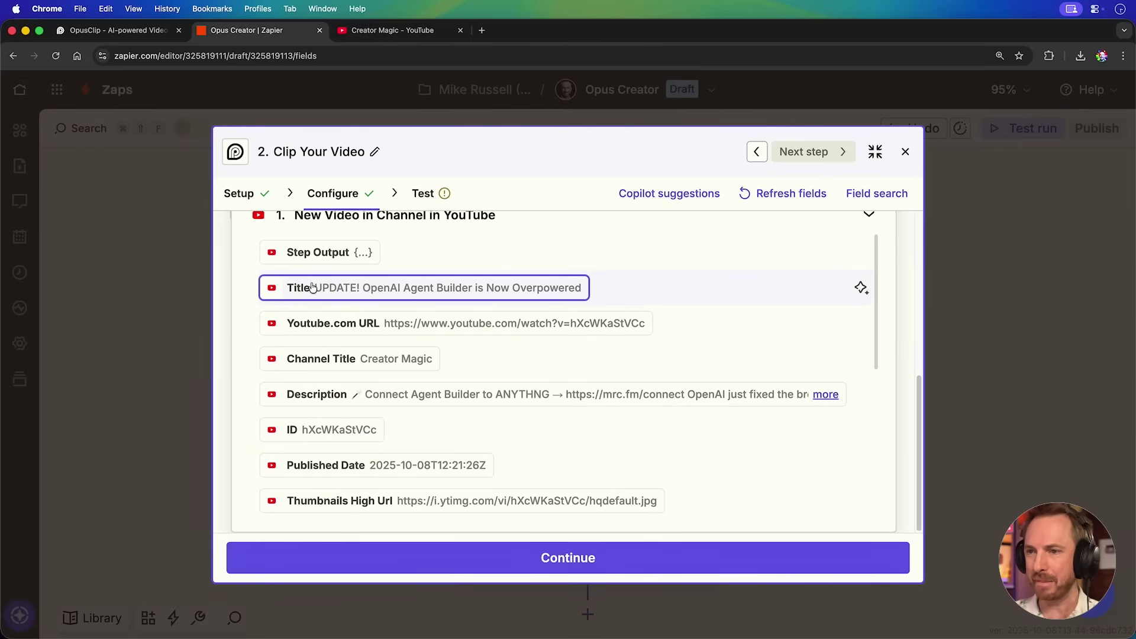
pyautogui.click(437, 334)
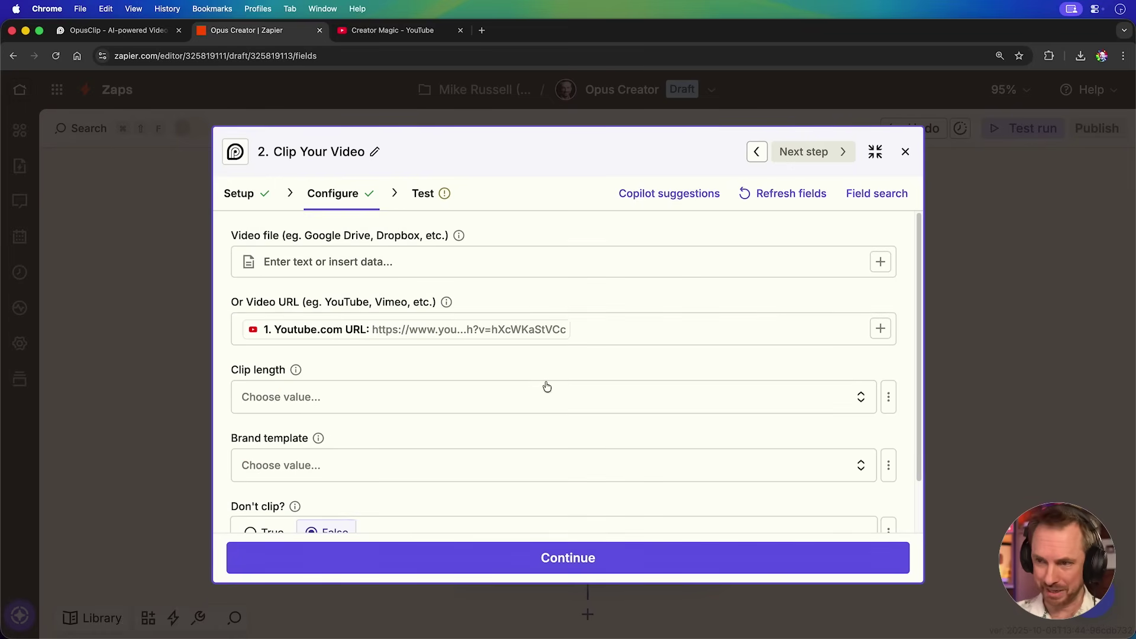
pyautogui.click(534, 396)
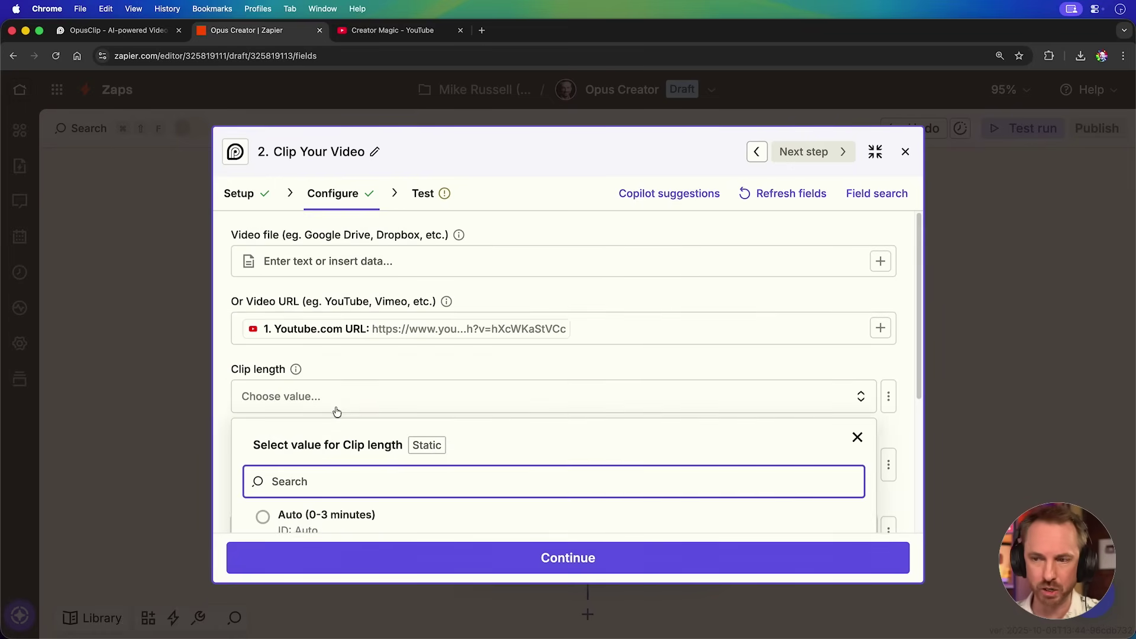
pyautogui.scroll(-4, 335, 409)
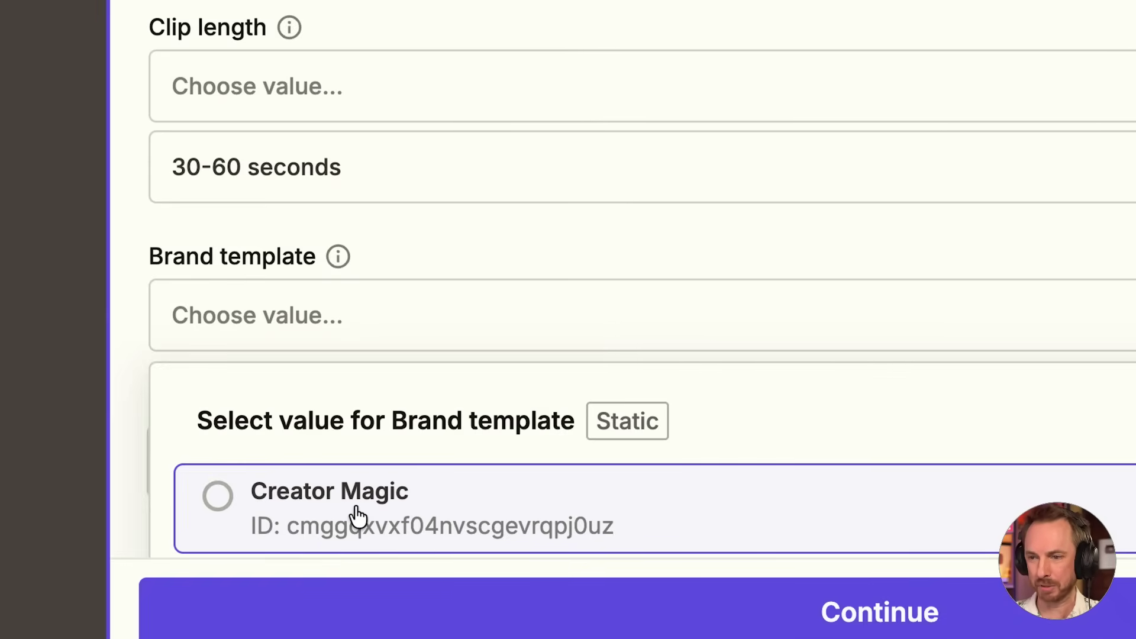
pyautogui.click(357, 510)
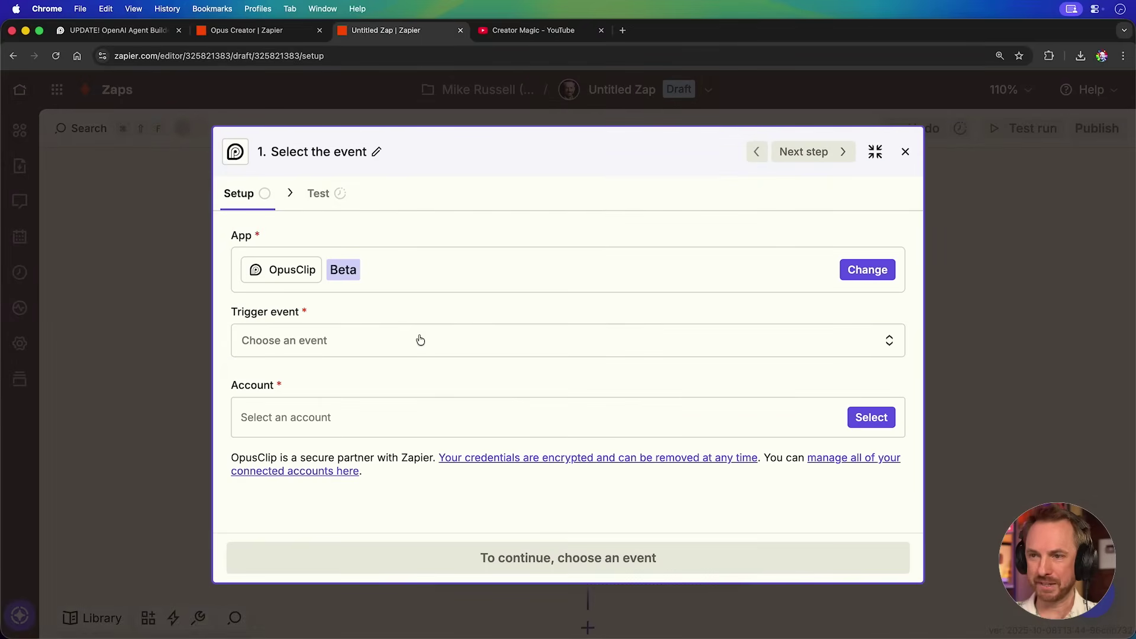
# Step: Set the trigger to OpusClip New Project Completed and add an OpusClip action step
pyautogui.click(420, 340)
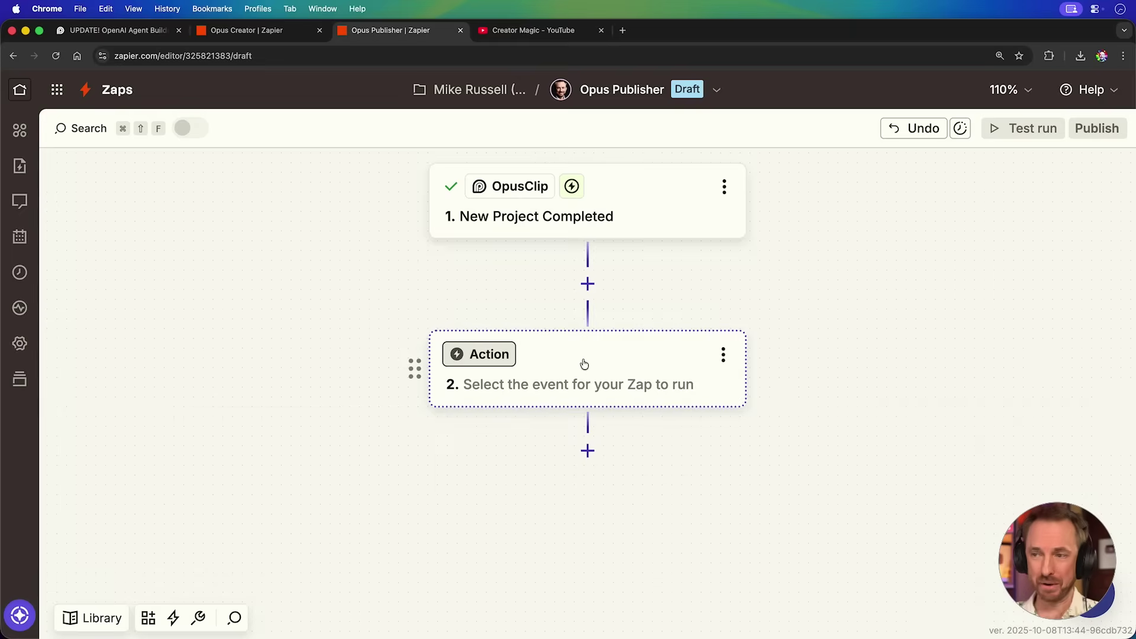
pyautogui.click(583, 363)
pyautogui.write('op')
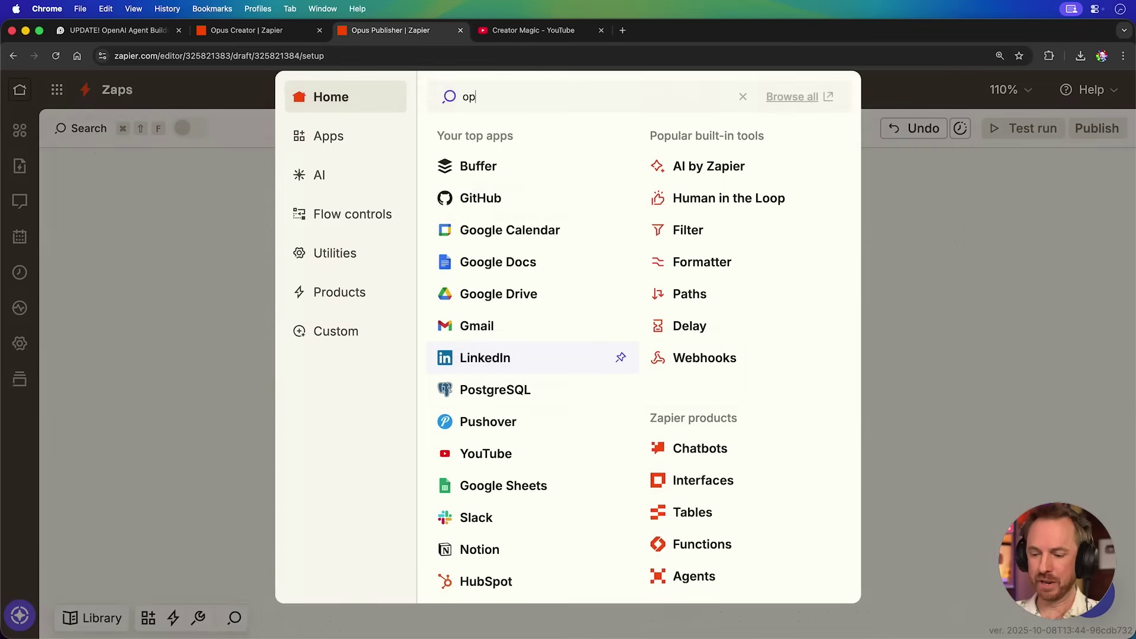
pyautogui.click(479, 137)
pyautogui.scroll(-5, 337, 488)
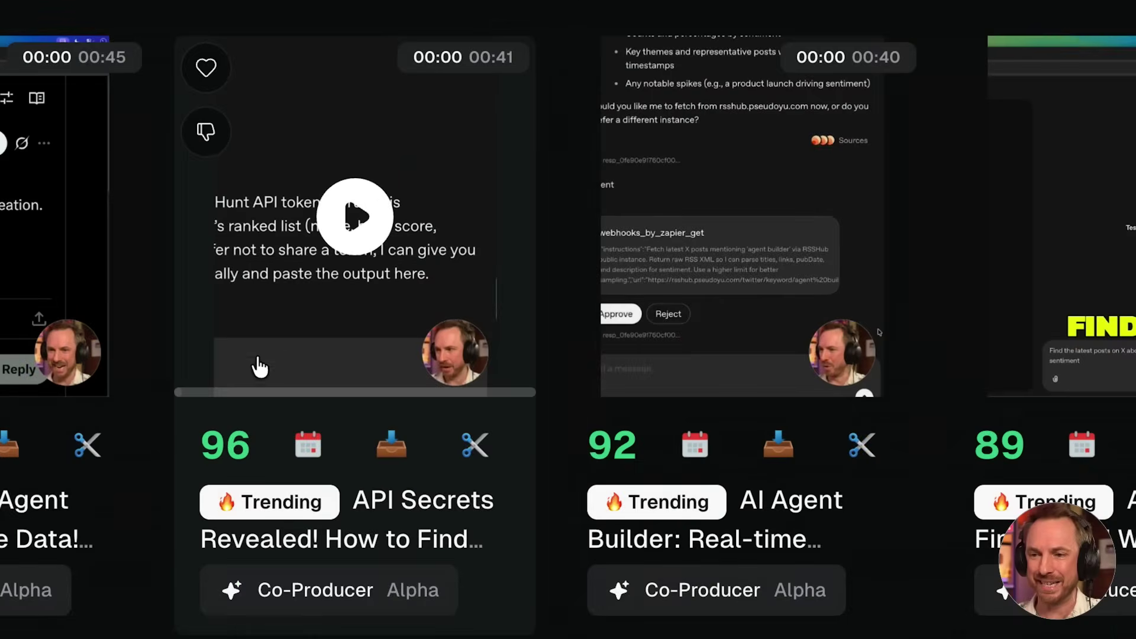
# Step: Read a clip's viral score explanation in the OpusClip project's clip grid
pyautogui.moveTo(257, 387)
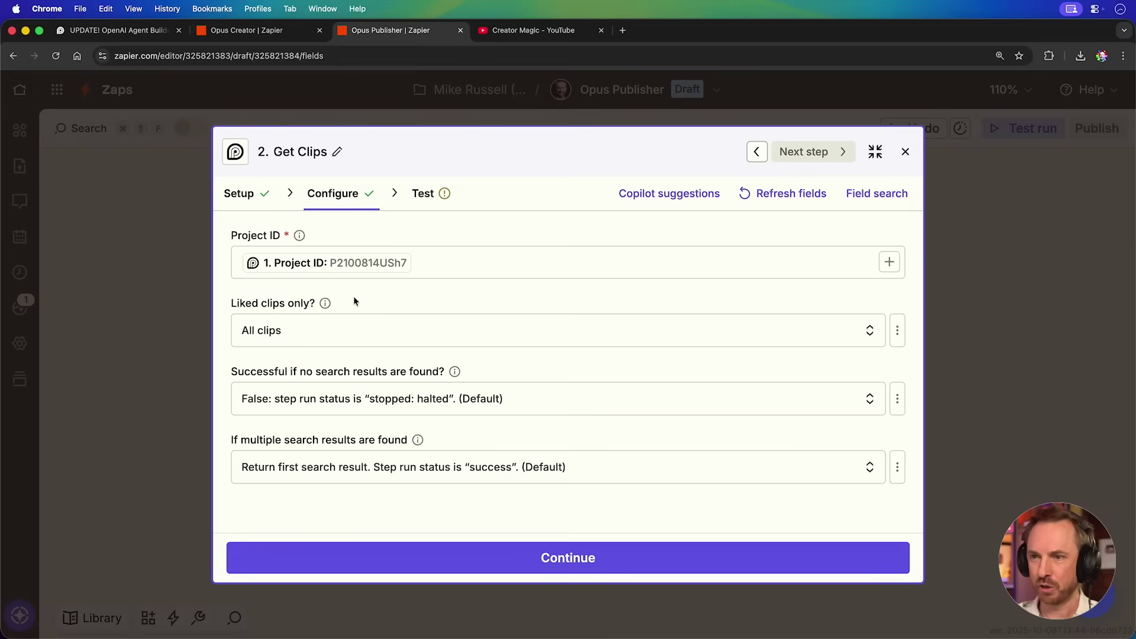
# Step: Open the 'Liked clips only?' dropdown in the Get Clips configure form
pyautogui.click(265, 339)
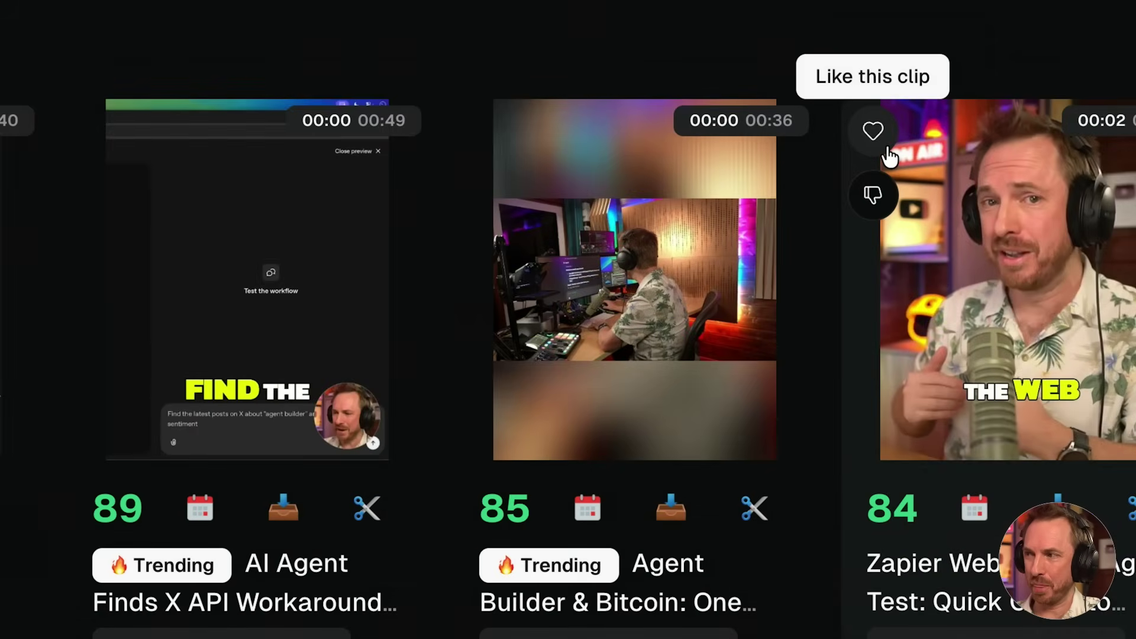
# Step: Like the 84-scoring 'Zapier Webhooks & Agent Test' clip with its heart button
pyautogui.click(887, 148)
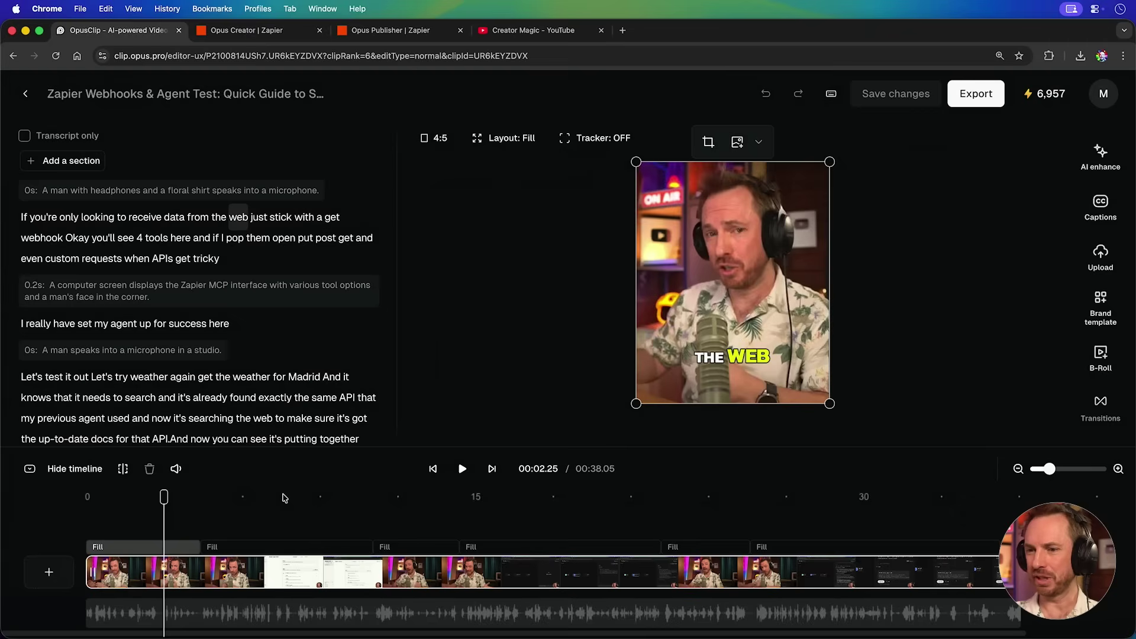
# Step: Set the liked clip's scene layout to Fit, enlarge and reposition the recording, preview, and save
pyautogui.click(284, 497)
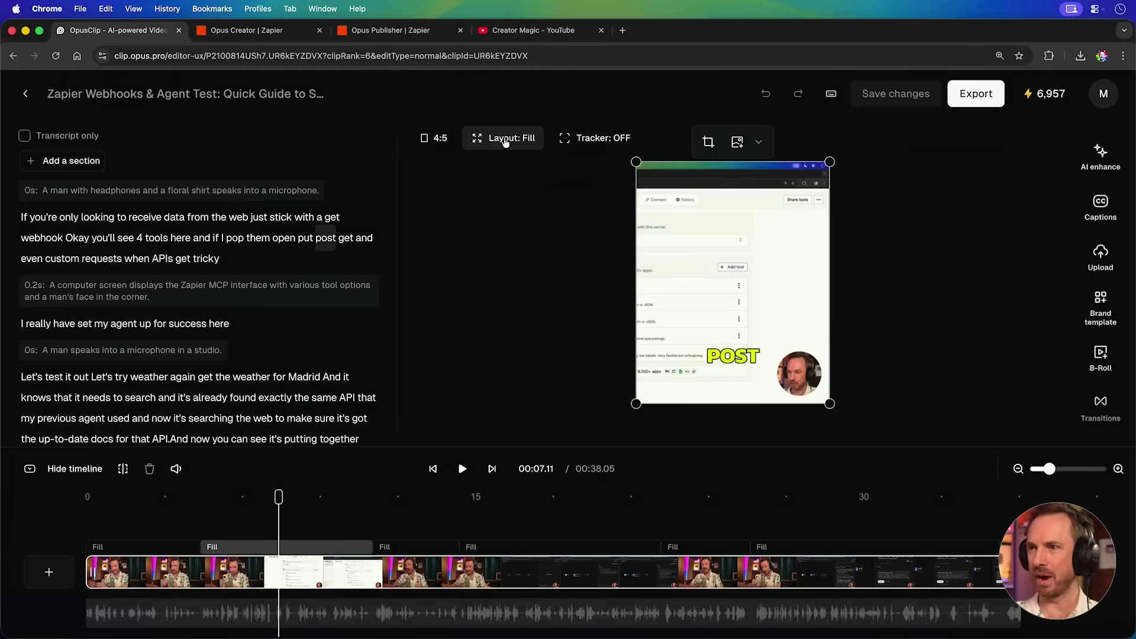
pyautogui.click(502, 138)
pyautogui.click(513, 244)
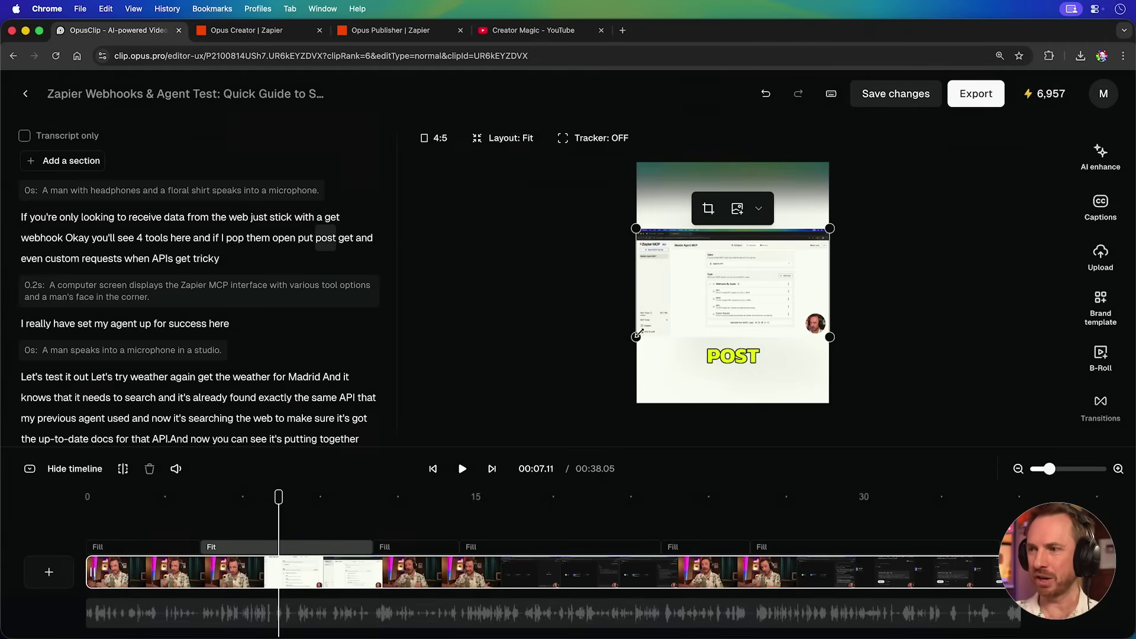
pyautogui.moveTo(828, 227); pyautogui.dragTo(962, 156)
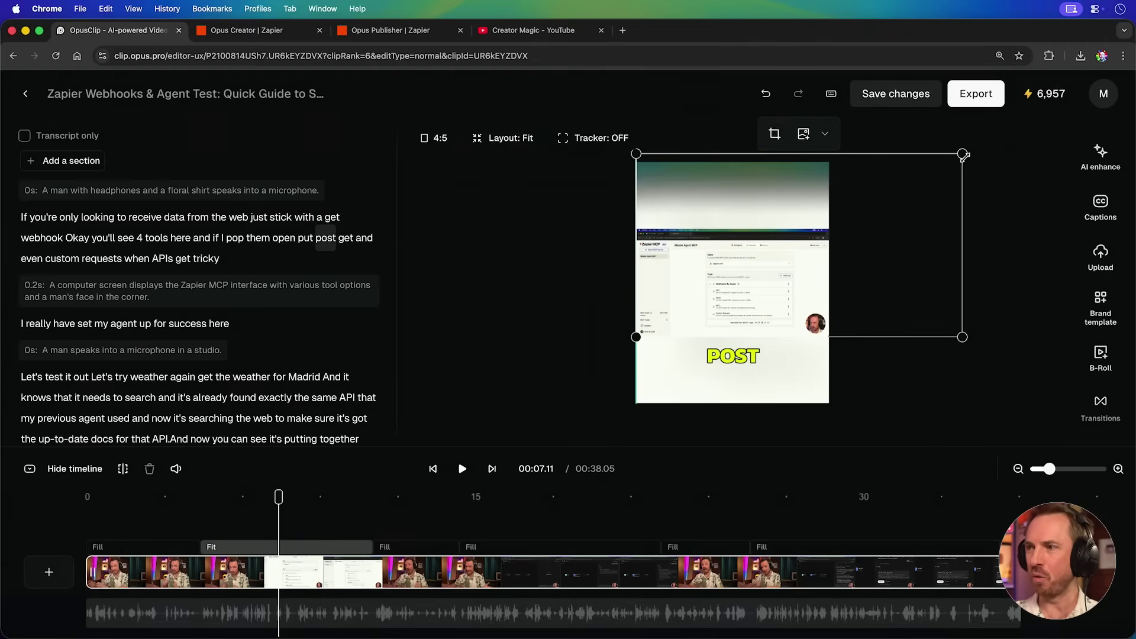
pyautogui.moveTo(805, 230); pyautogui.dragTo(749, 229)
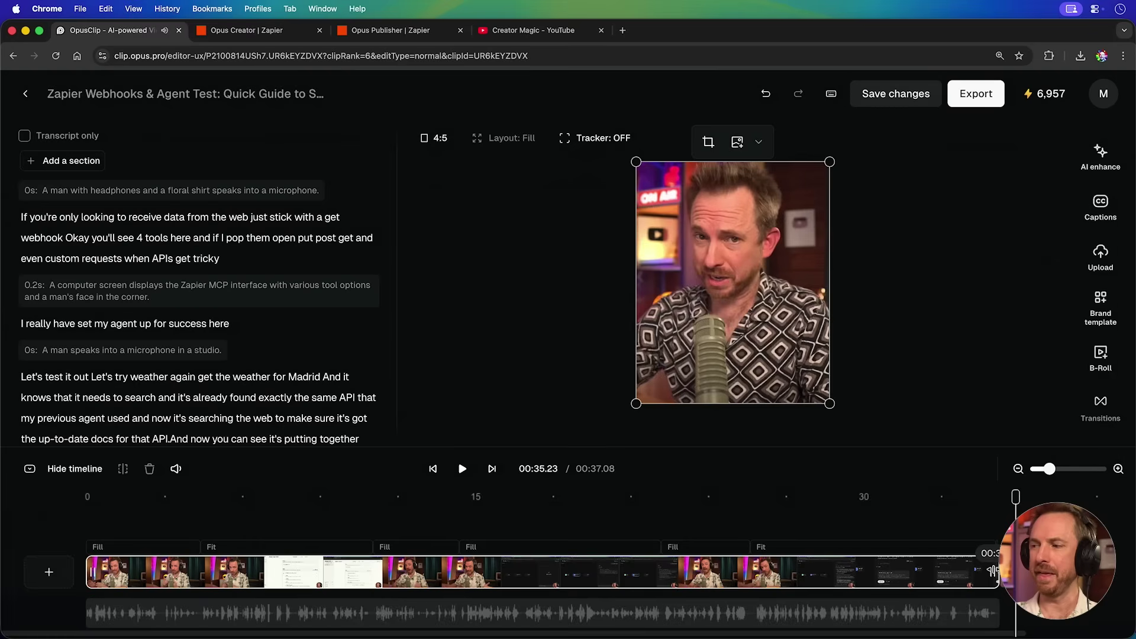
pyautogui.click(962, 499)
pyautogui.press('space')
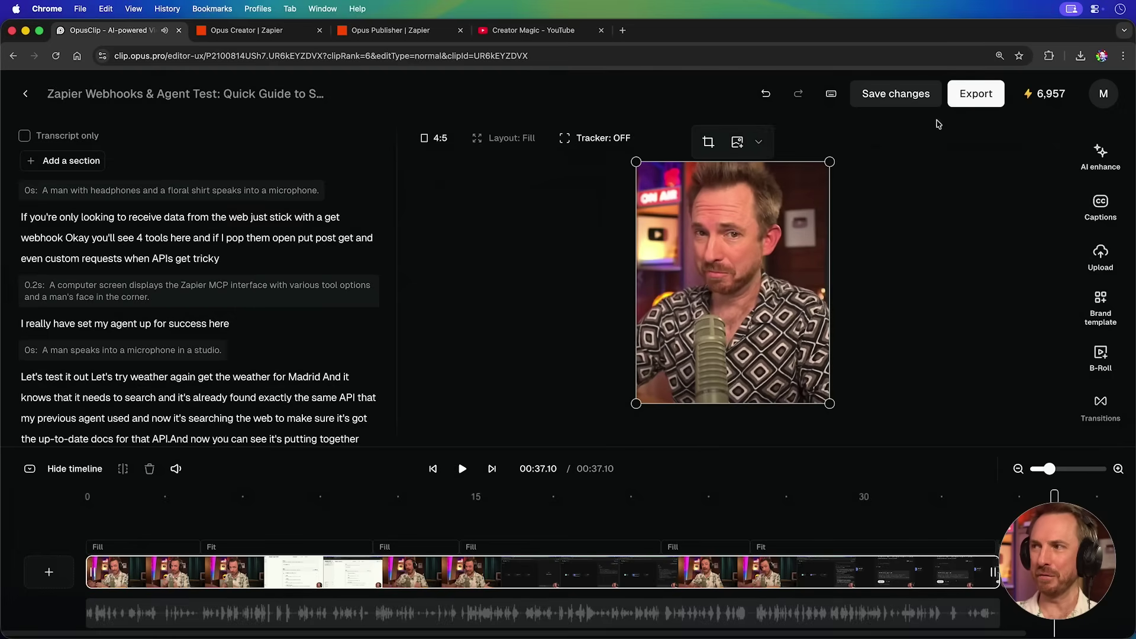
pyautogui.click(911, 92)
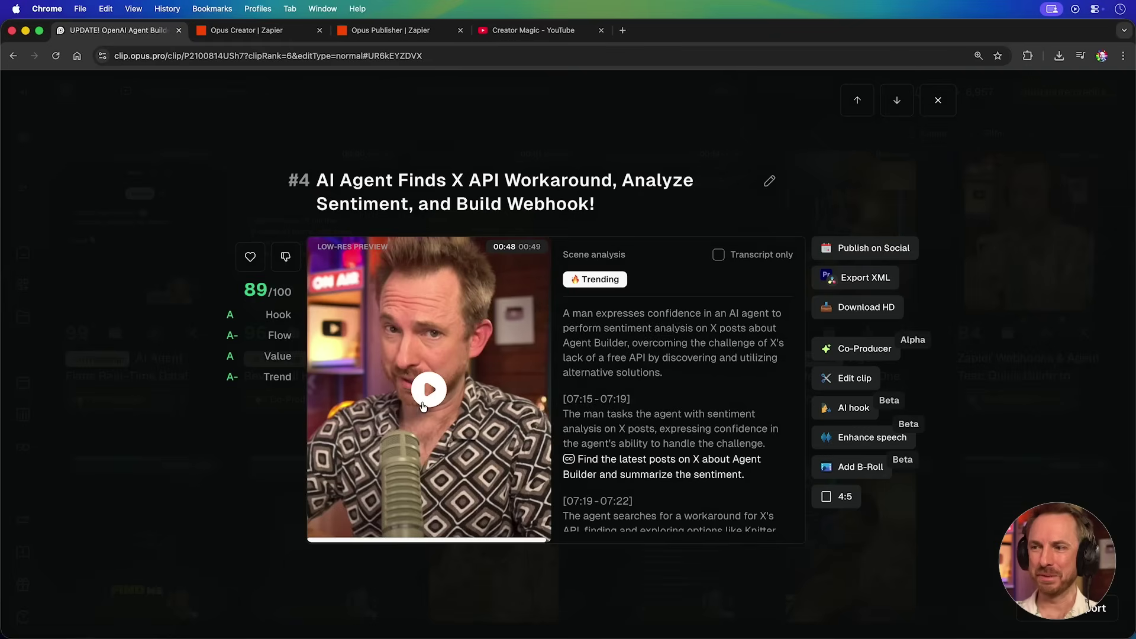
pyautogui.moveTo(599, 282)
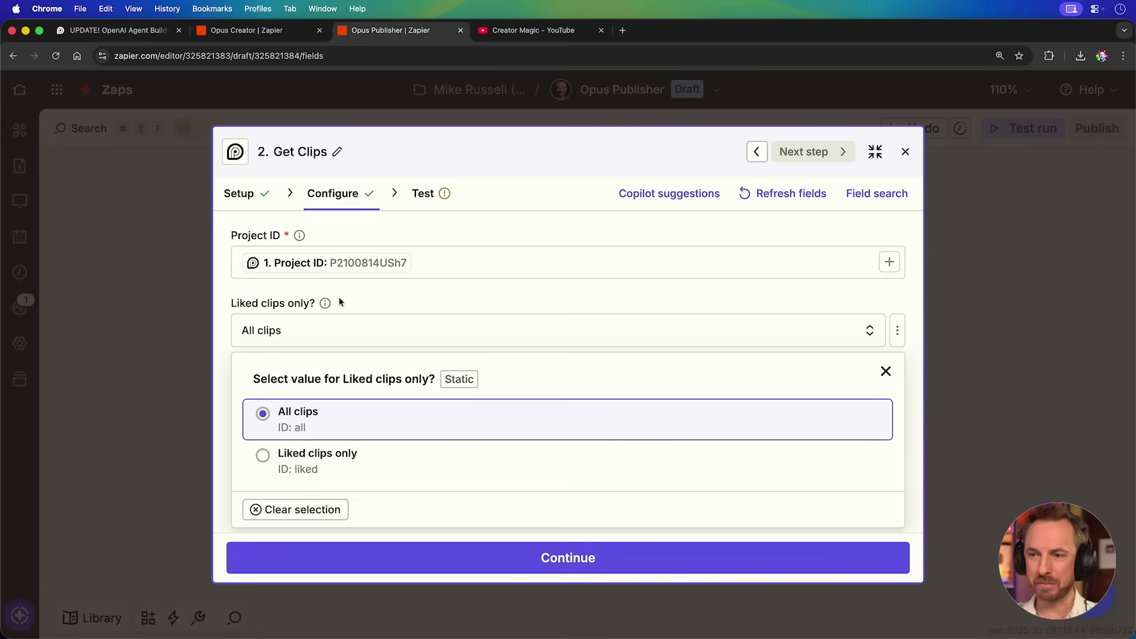
# Step: Limit Get Clips to liked clips and add a Looping by Zapier Create Loop From Line Items step
pyautogui.click(333, 467)
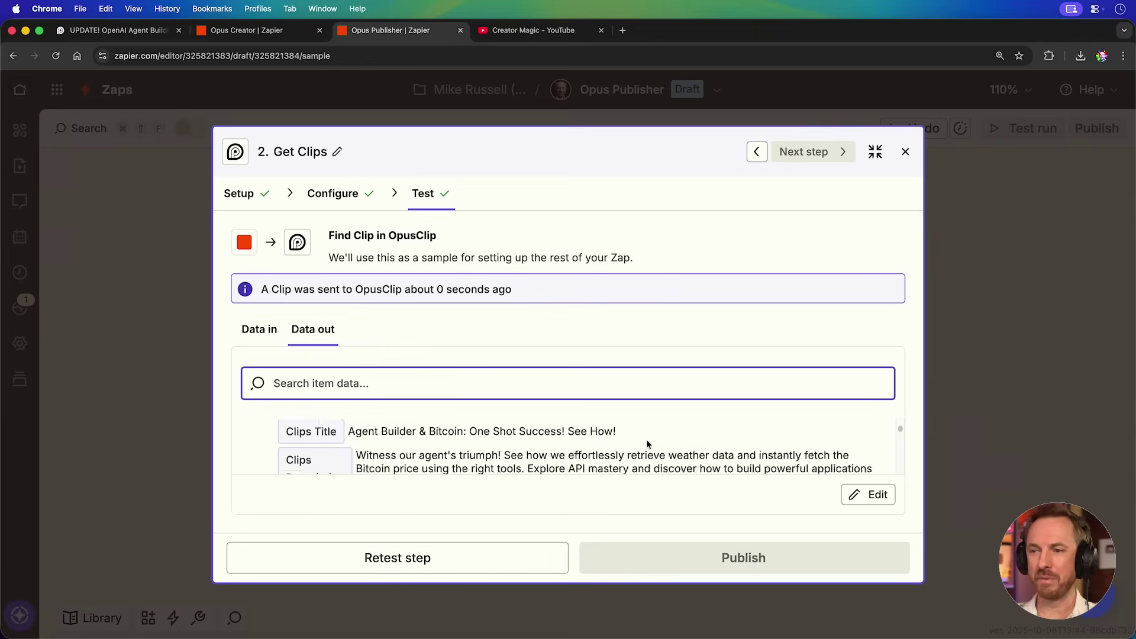
pyautogui.scroll(-5, 646, 439)
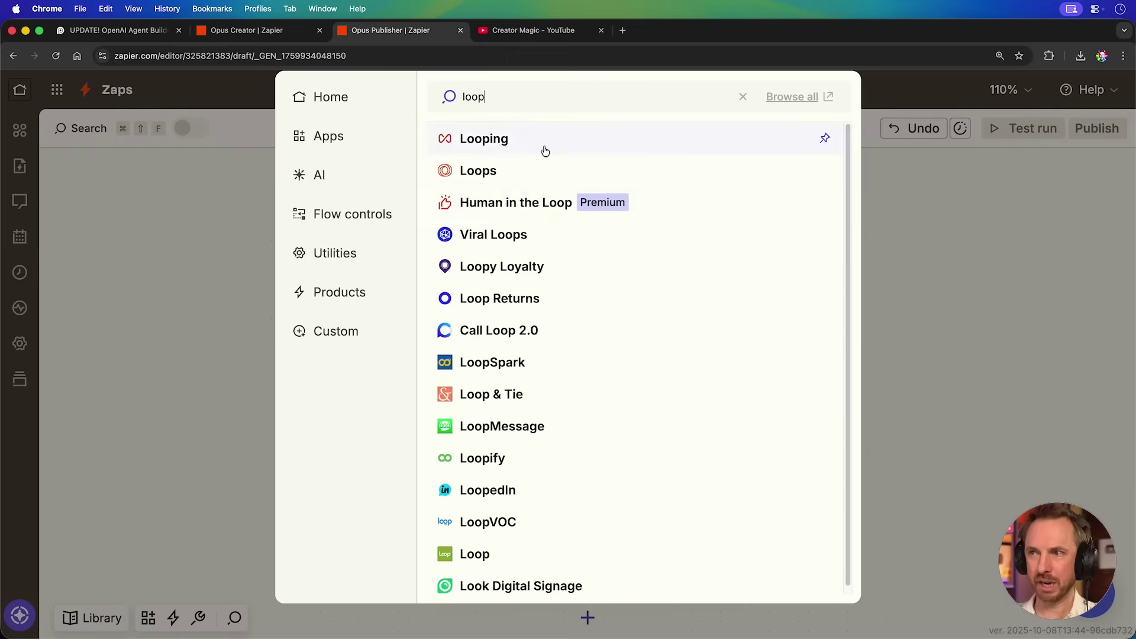
pyautogui.click(542, 148)
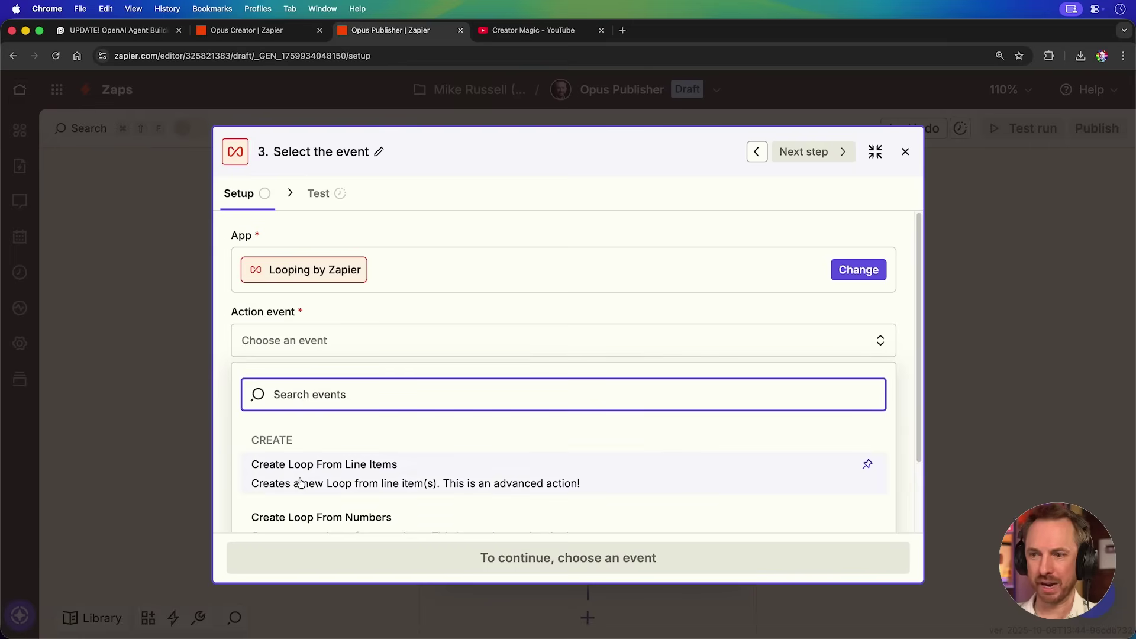
pyautogui.click(300, 481)
pyautogui.click(368, 552)
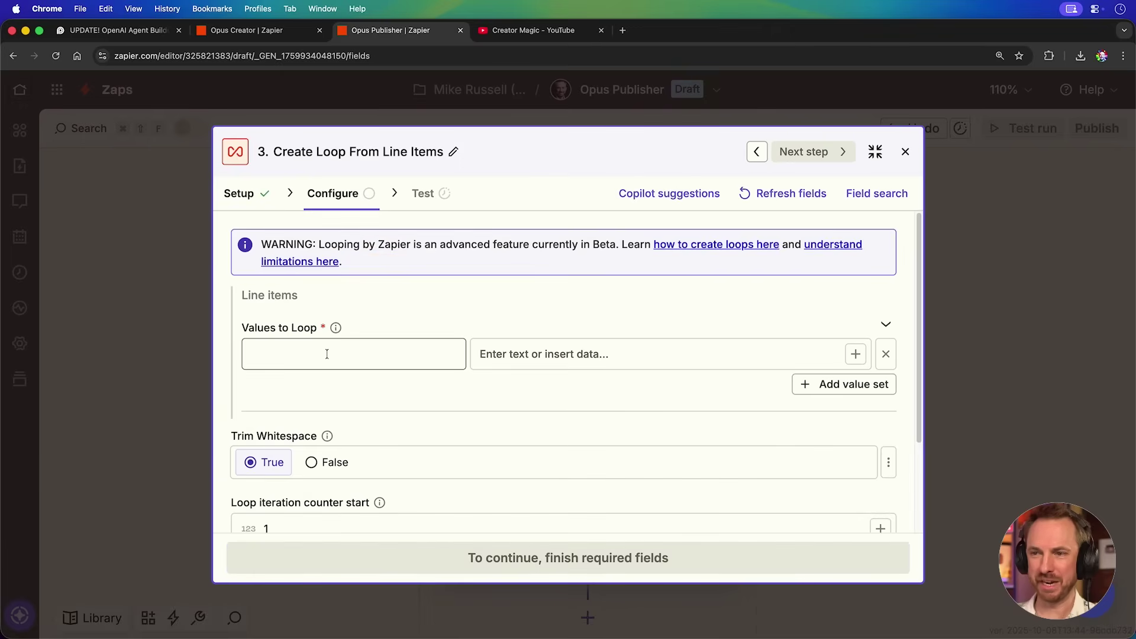
# Step: Map Clips Title to loop key 'Title' and Clips Url to loop key 'Video URL'
pyautogui.click(704, 363)
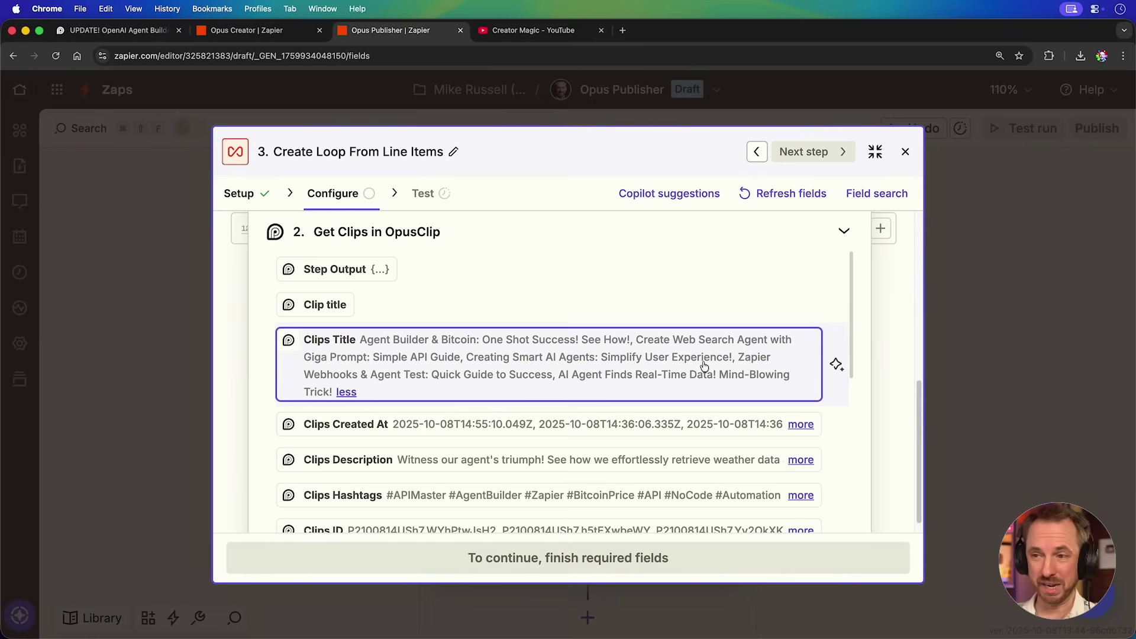
pyautogui.click(704, 365)
pyautogui.click(353, 354)
pyautogui.write('Title')
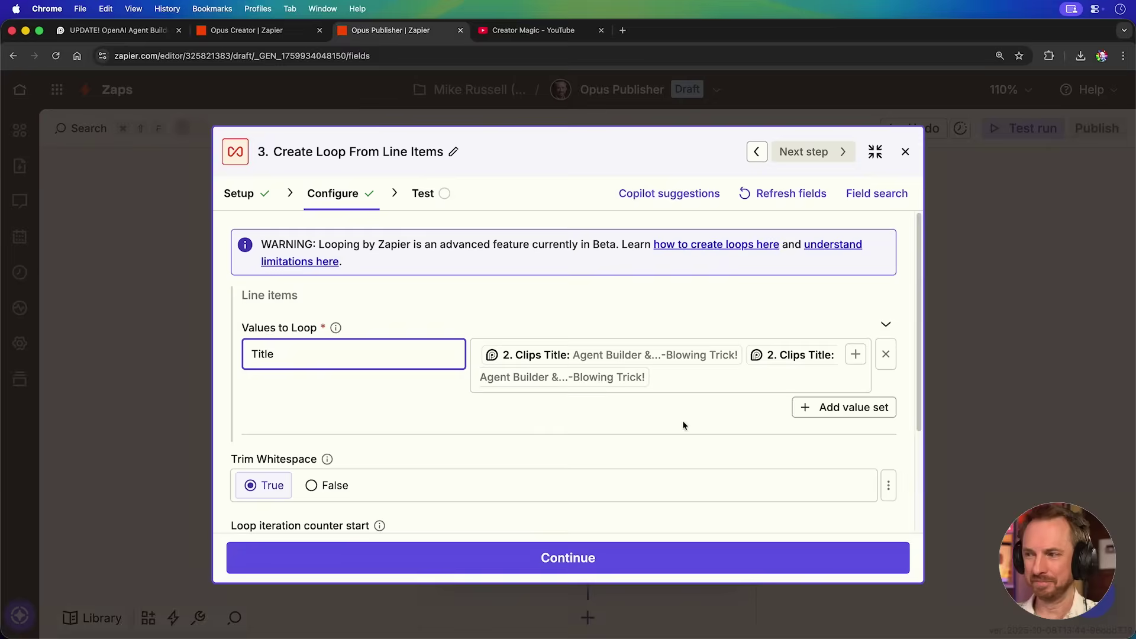
pyautogui.click(710, 379)
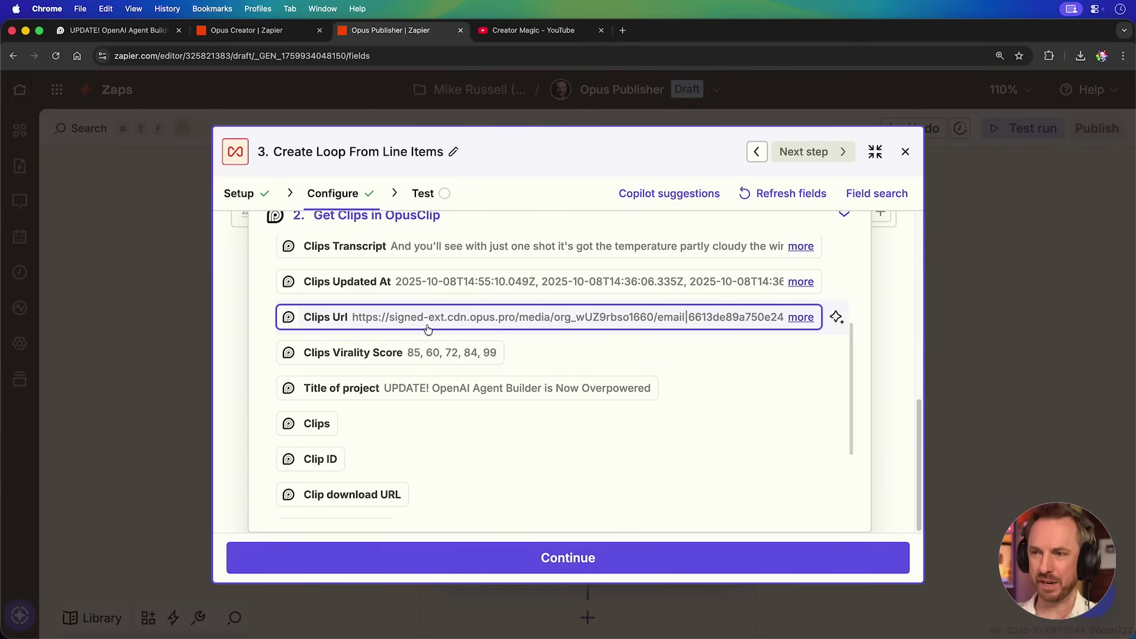
pyautogui.click(428, 329)
pyautogui.click(353, 412)
pyautogui.write('Video')
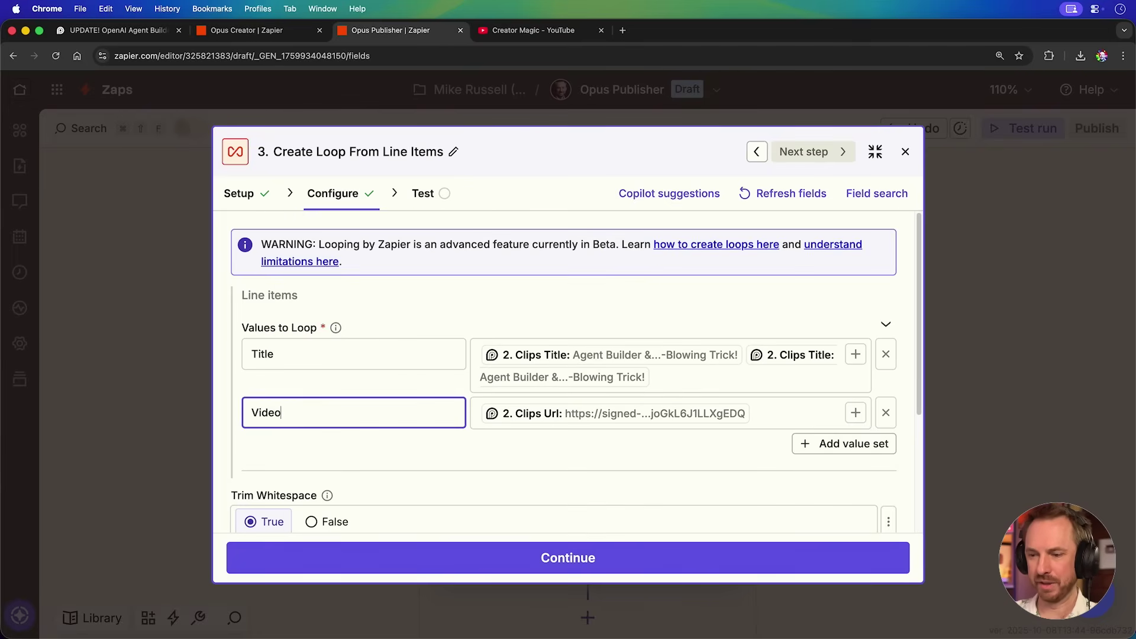
pyautogui.write('URL')
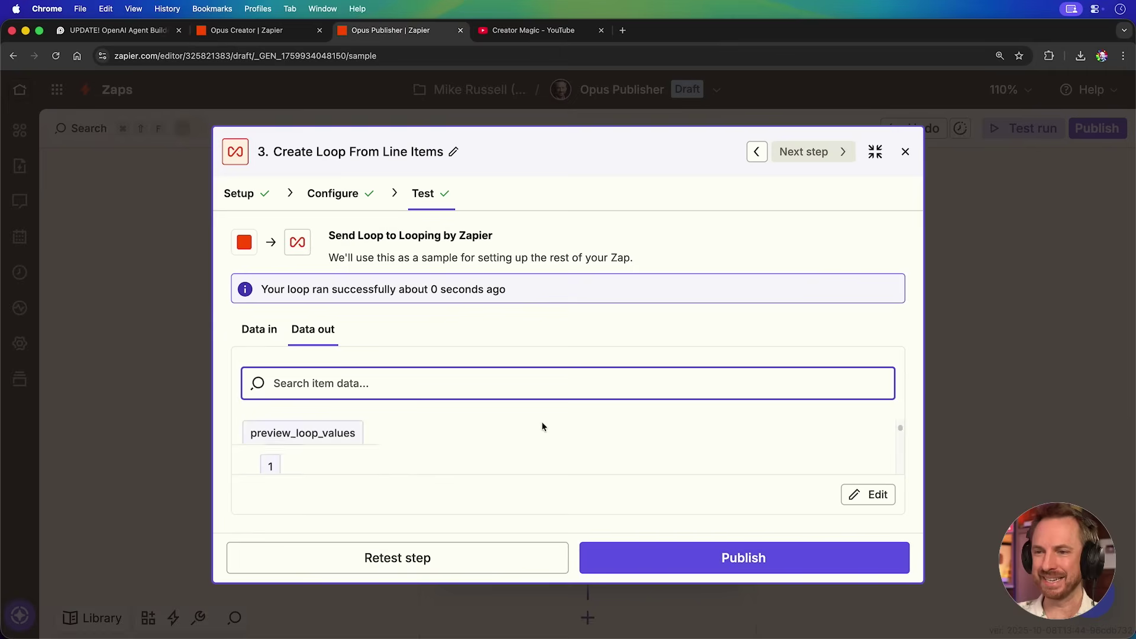
pyautogui.scroll(-10, 542, 426)
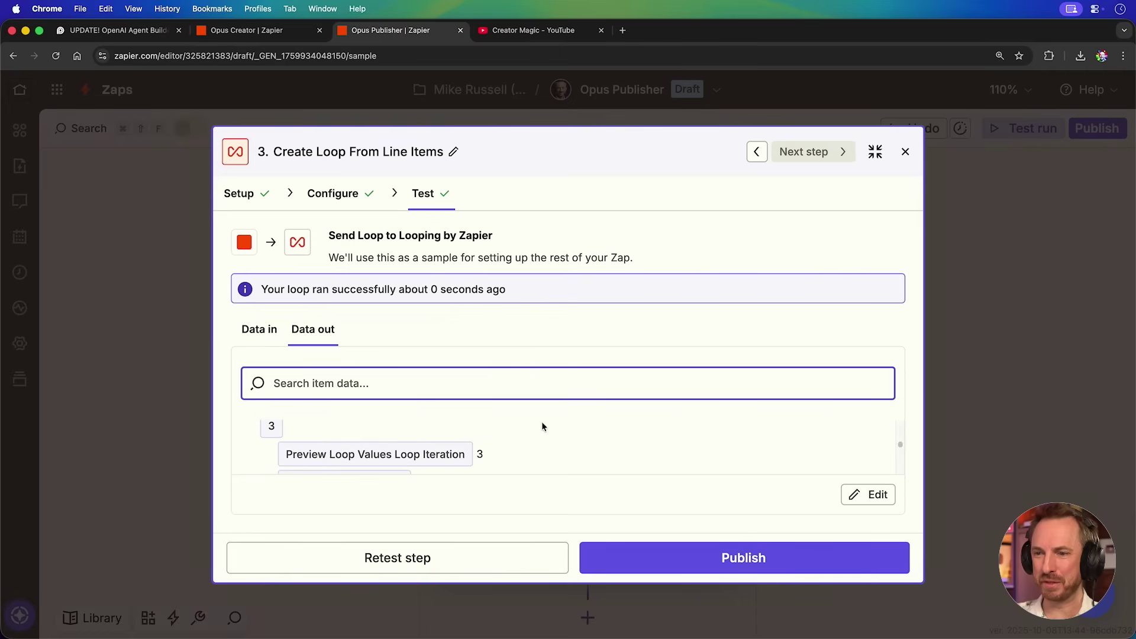
pyautogui.scroll(-3, 542, 426)
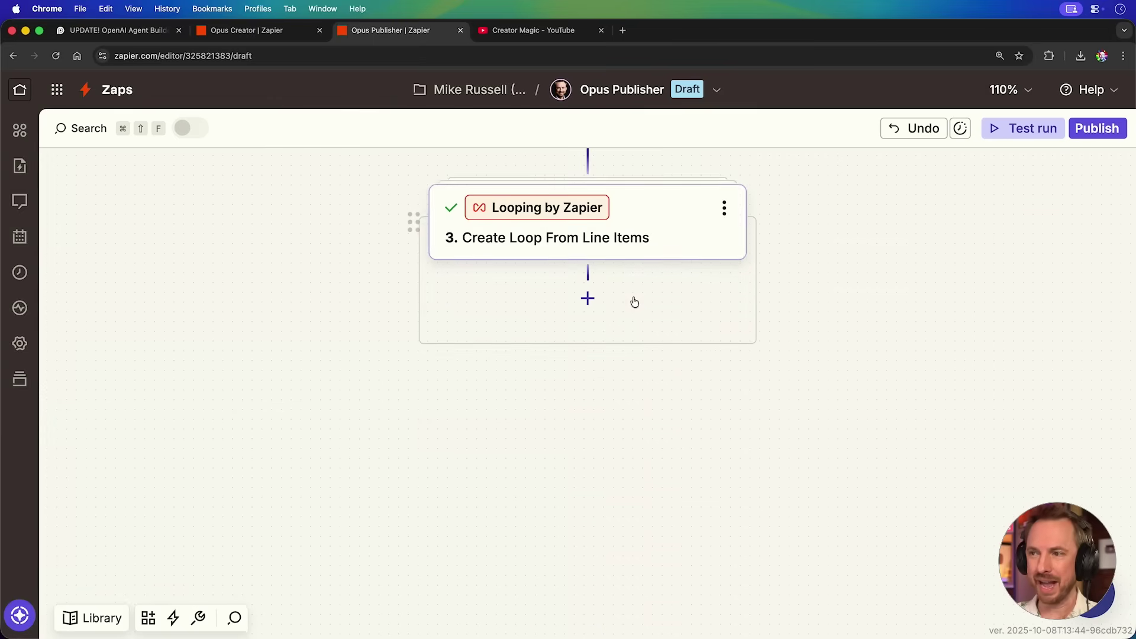
# Step: Add an Instagram for Business API Request step posting each looped clip as REELS, and test it
pyautogui.click(588, 299)
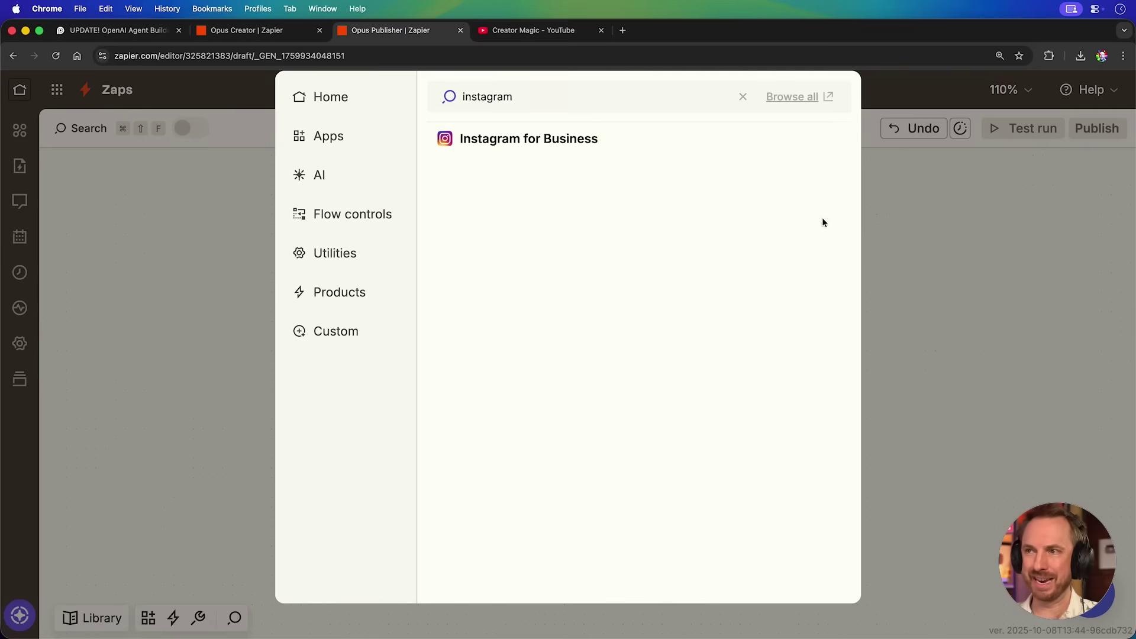
pyautogui.click(510, 155)
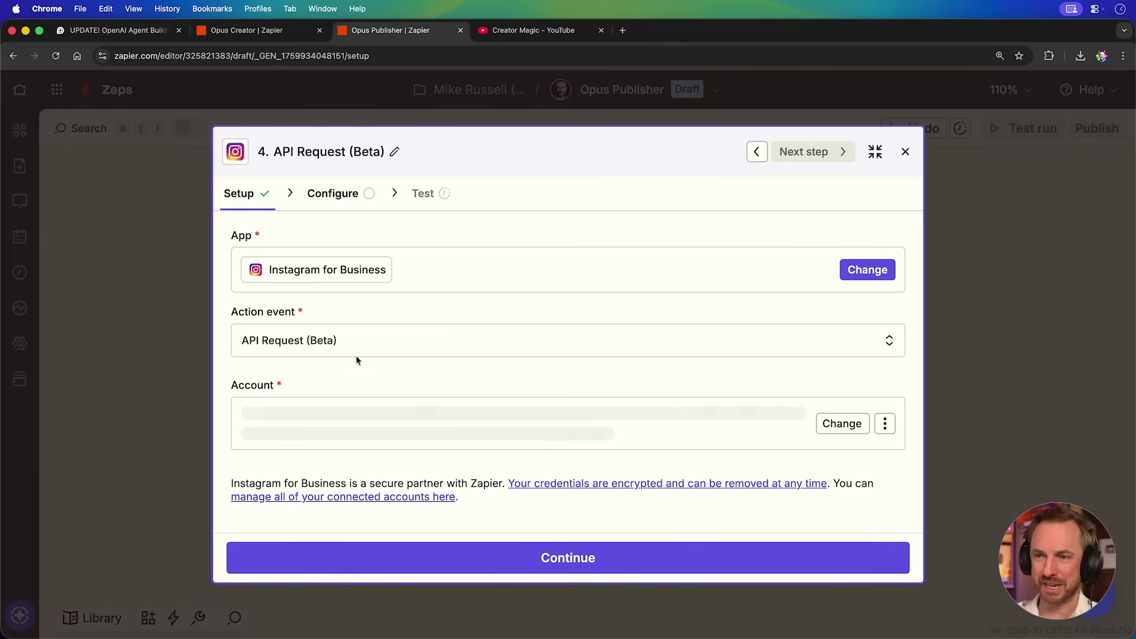
pyautogui.click(368, 553)
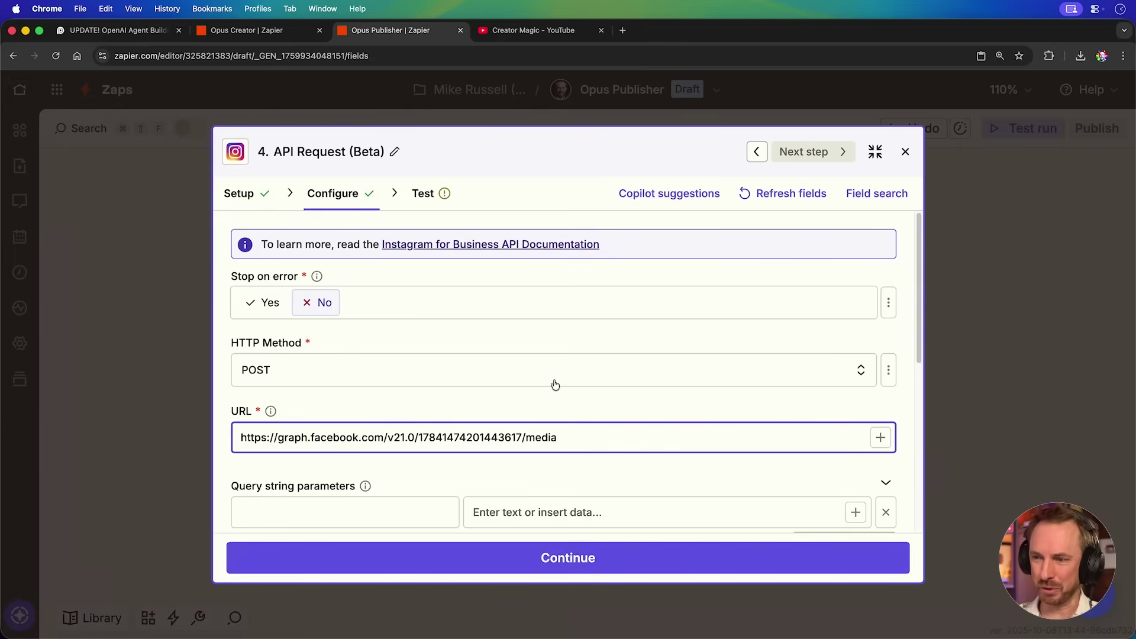
pyautogui.scroll(-5, 554, 384)
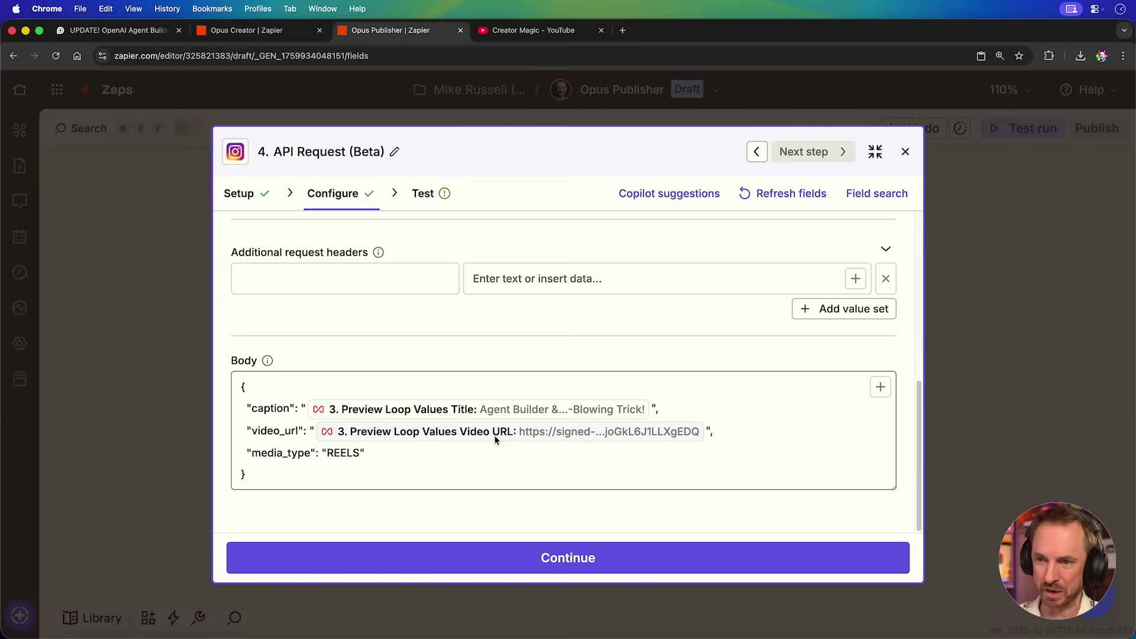
pyautogui.click(671, 559)
pyautogui.click(673, 557)
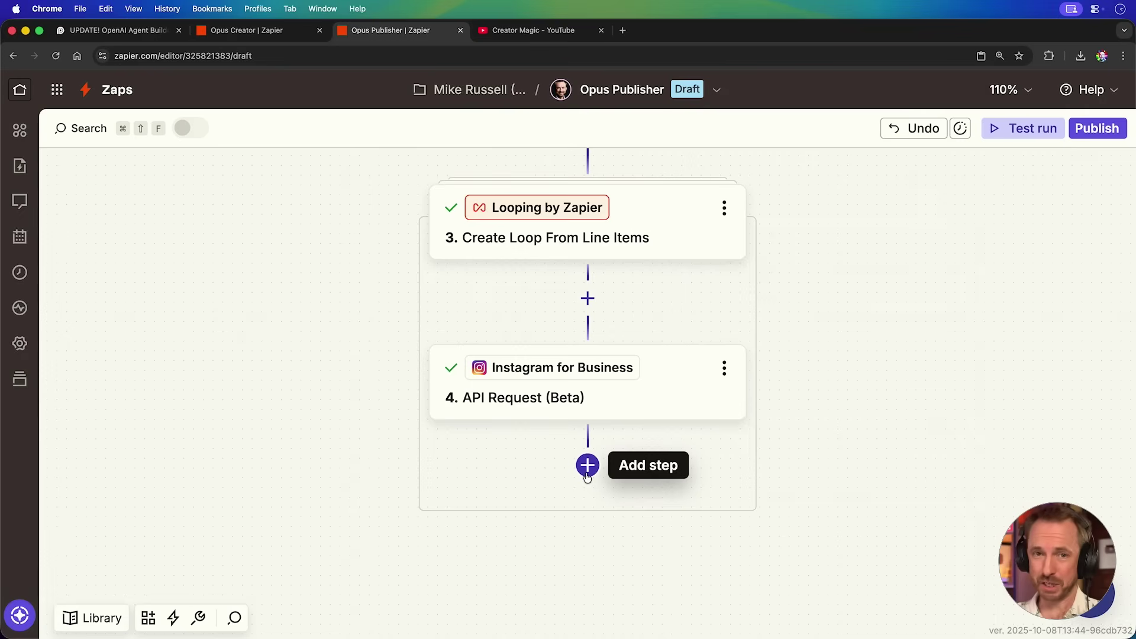
# Step: Add an Instagram API Request to /media_publish with creation_id set to step 4's Response Data Id
pyautogui.click(588, 477)
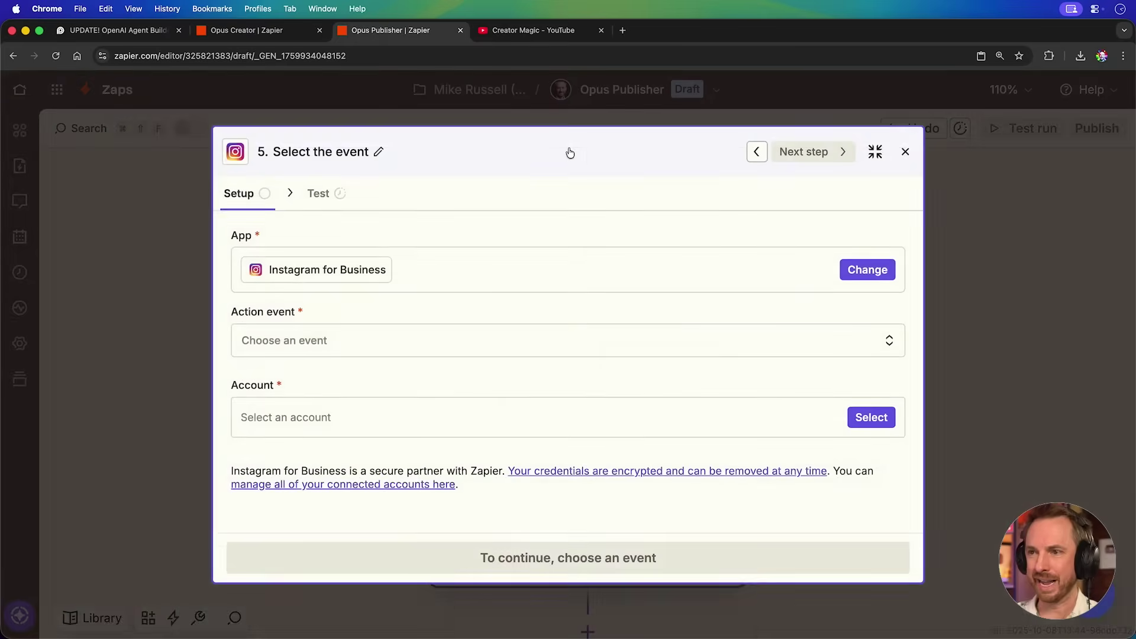
pyautogui.click(428, 351)
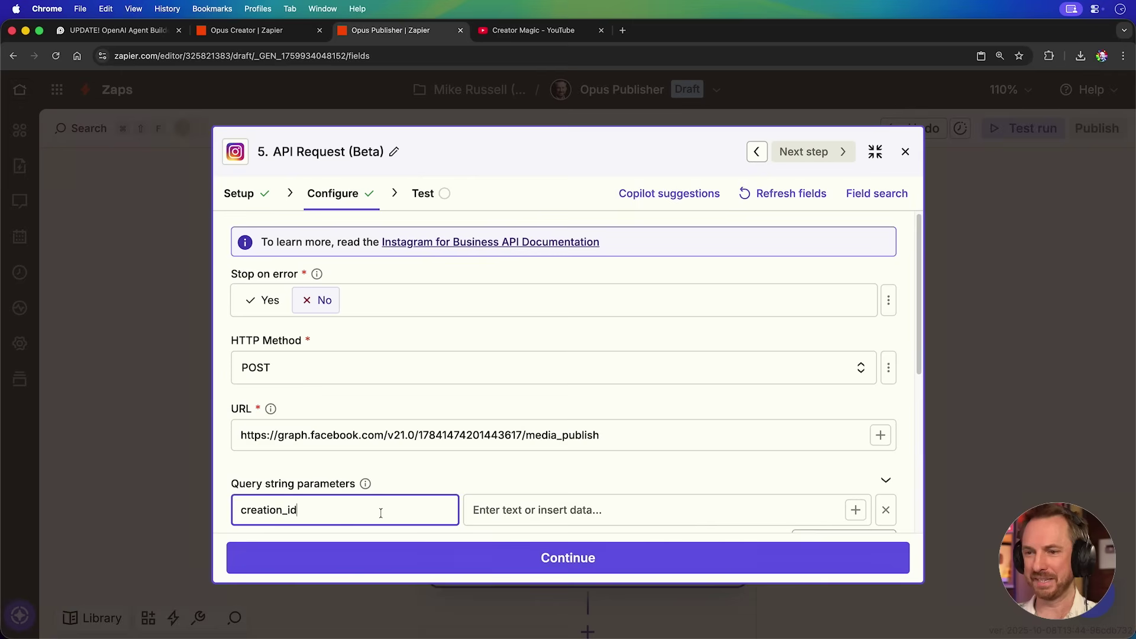
pyautogui.click(500, 510)
pyautogui.write('/')
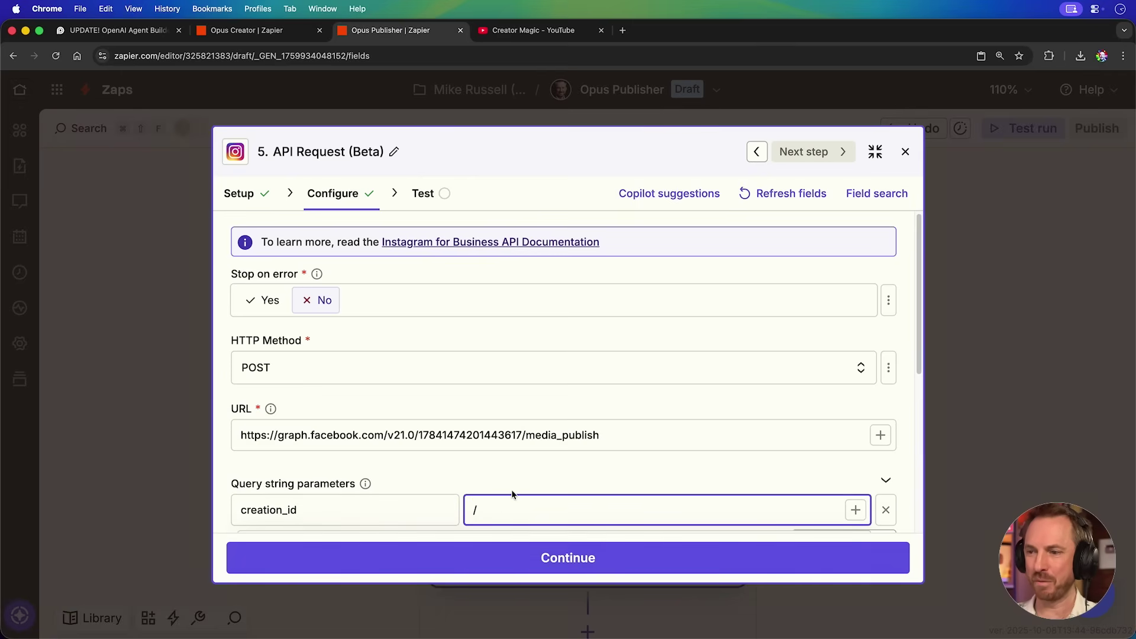
pyautogui.click(333, 515)
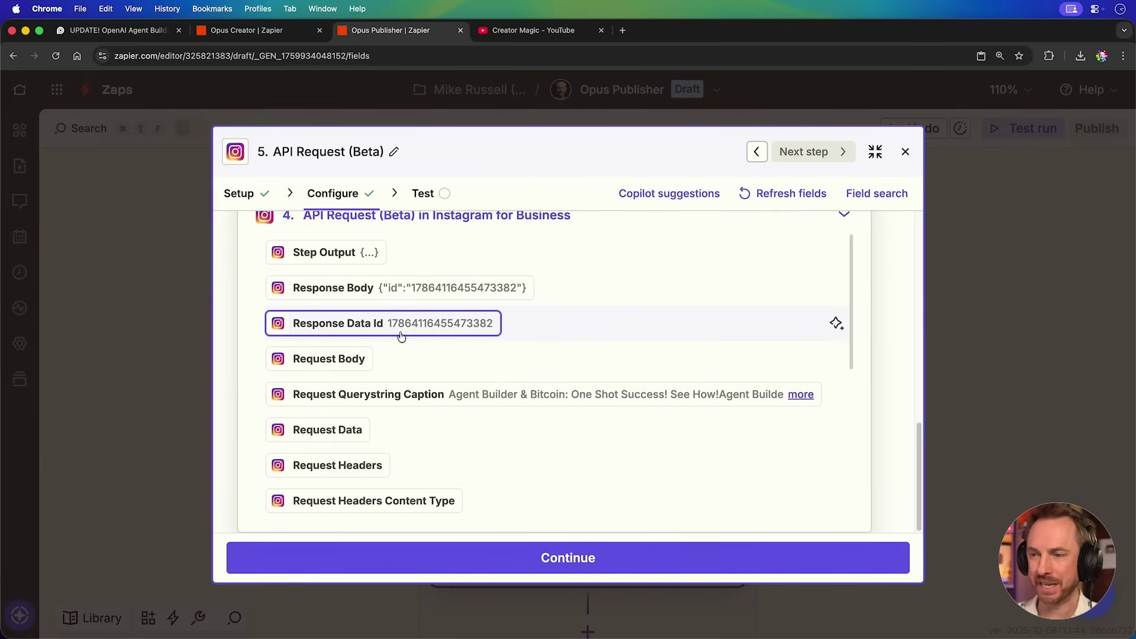
pyautogui.click(401, 335)
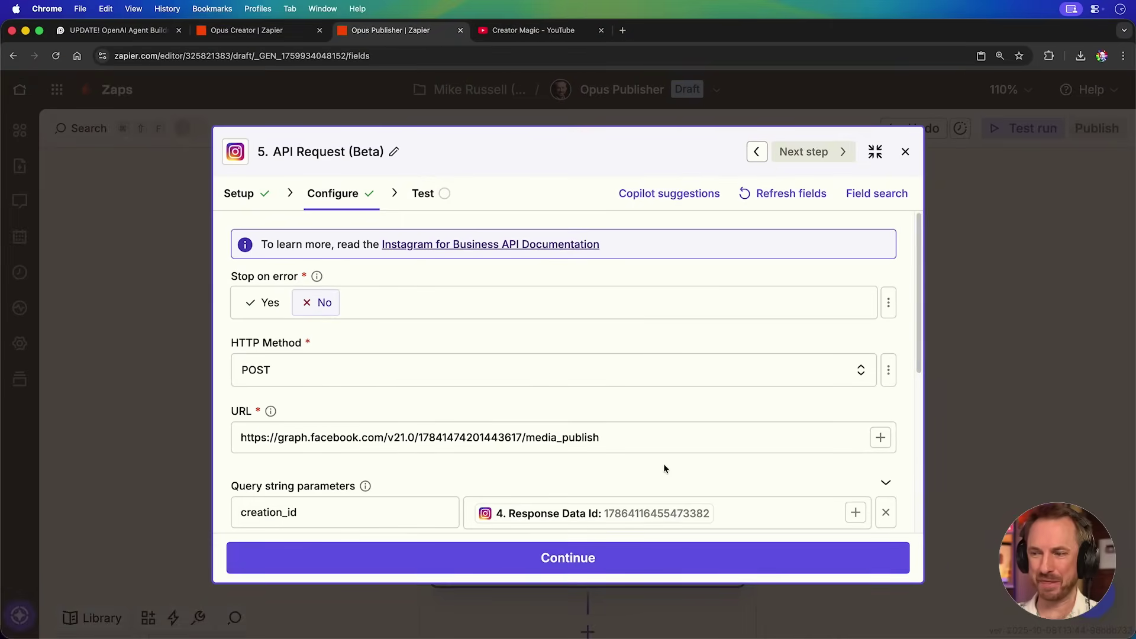
pyautogui.click(641, 564)
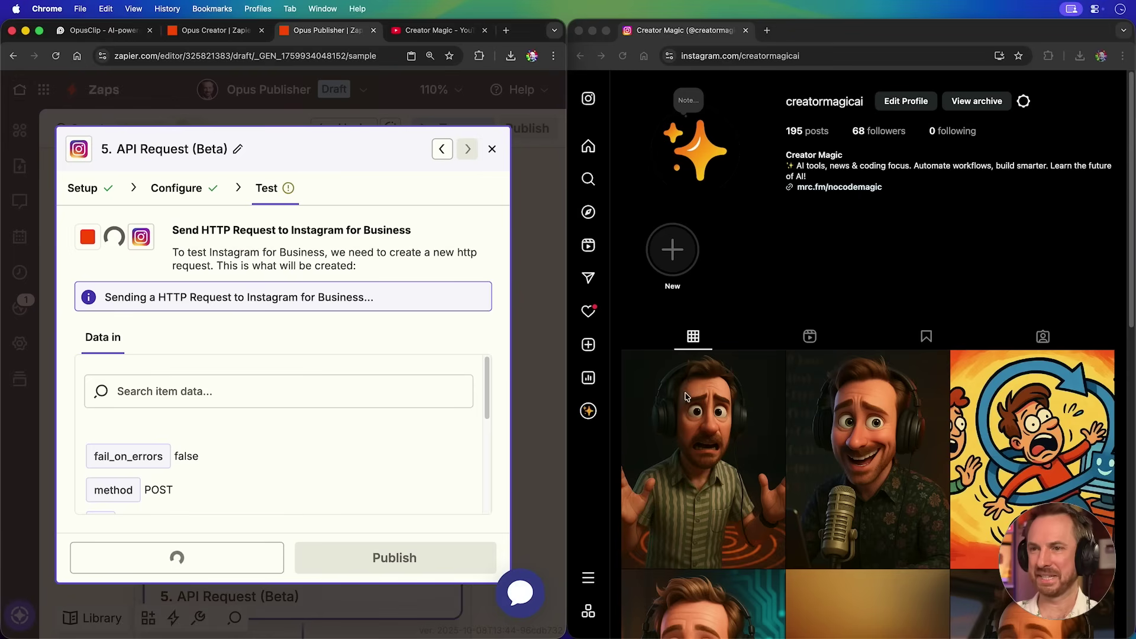
# Step: Reload the Instagram profile, now at 196 posts, and open the newly published reel
pyautogui.click(623, 58)
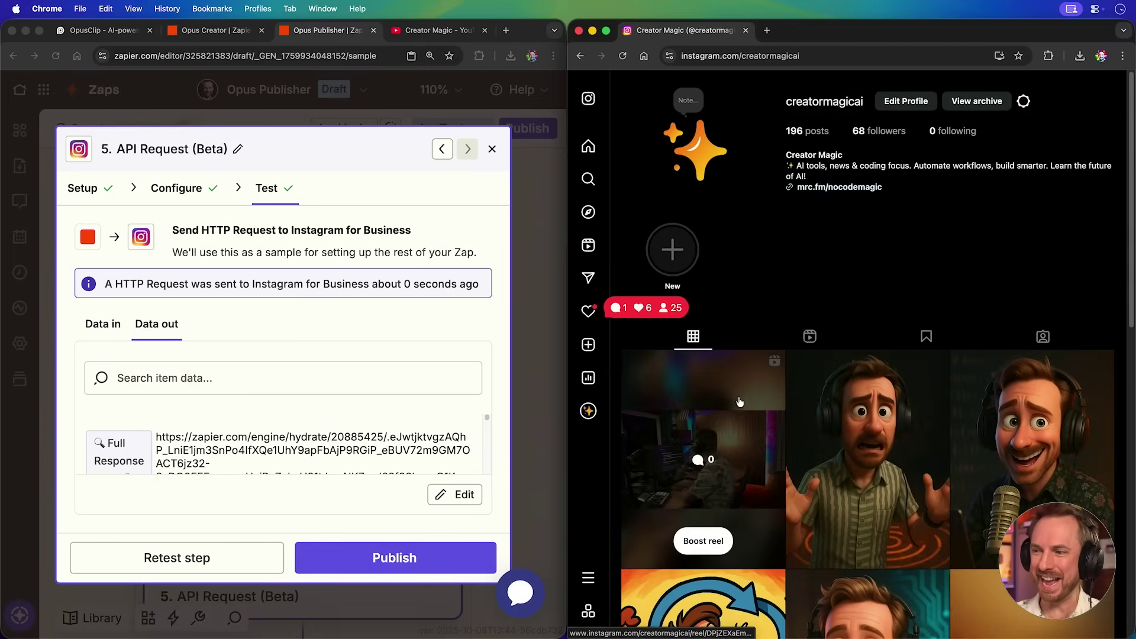
pyautogui.click(750, 406)
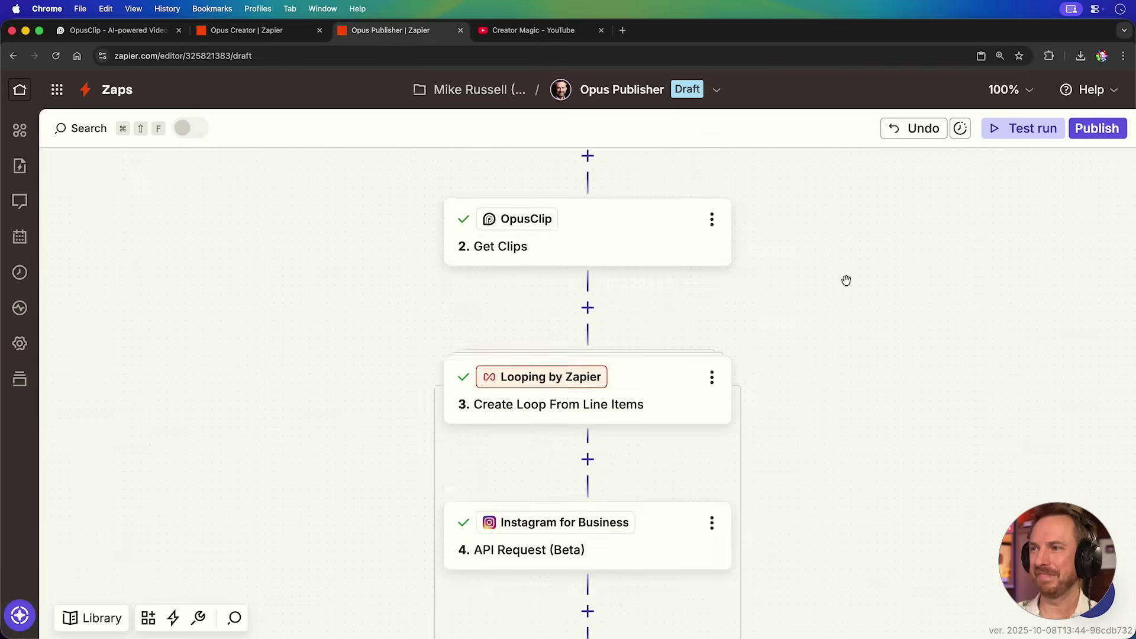
# Step: Zoom the Opus Publisher canvas to fit all seven steps
pyautogui.scroll(3, 847, 279)
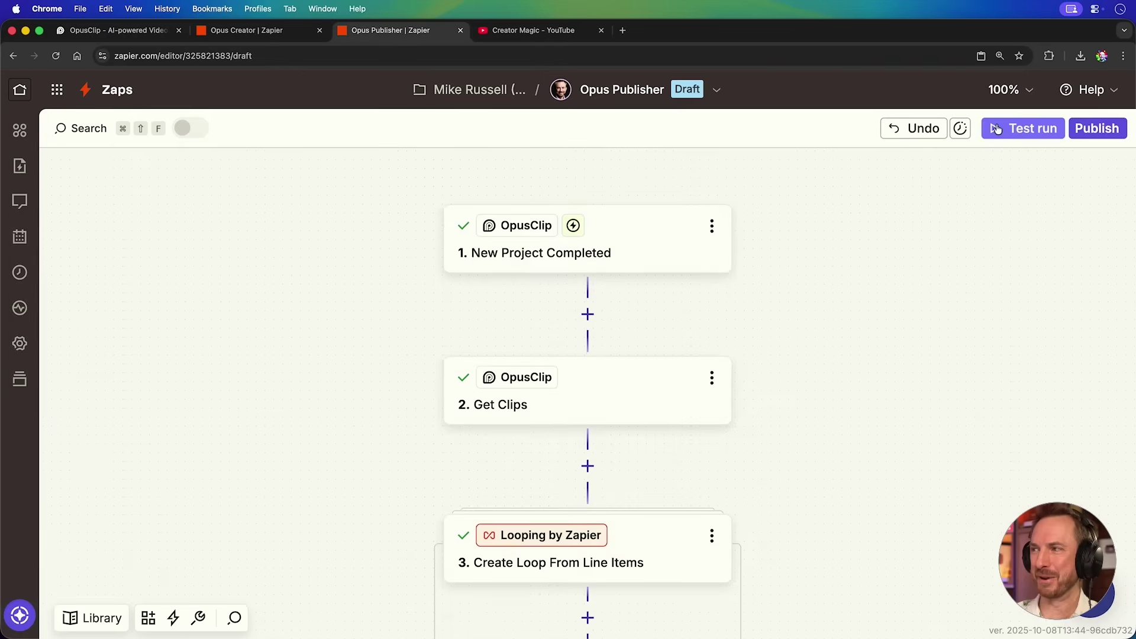
pyautogui.click(1001, 94)
pyautogui.click(982, 237)
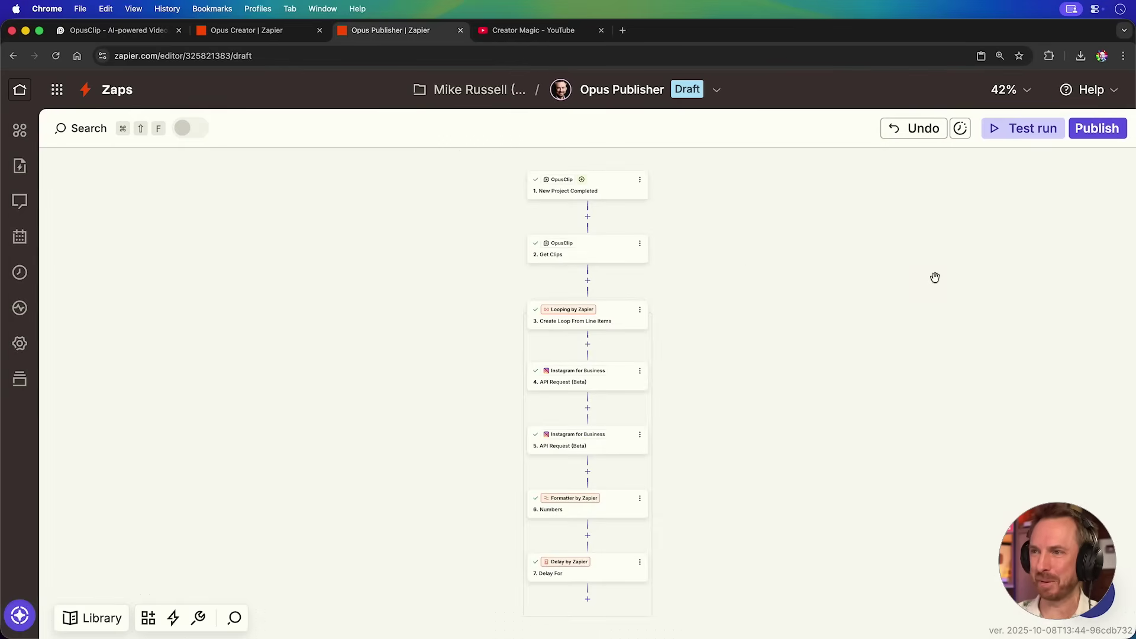
# Step: Switch between the Opus Creator and Opus Publisher Zaps, ending on Opus Creator
pyautogui.click(294, 30)
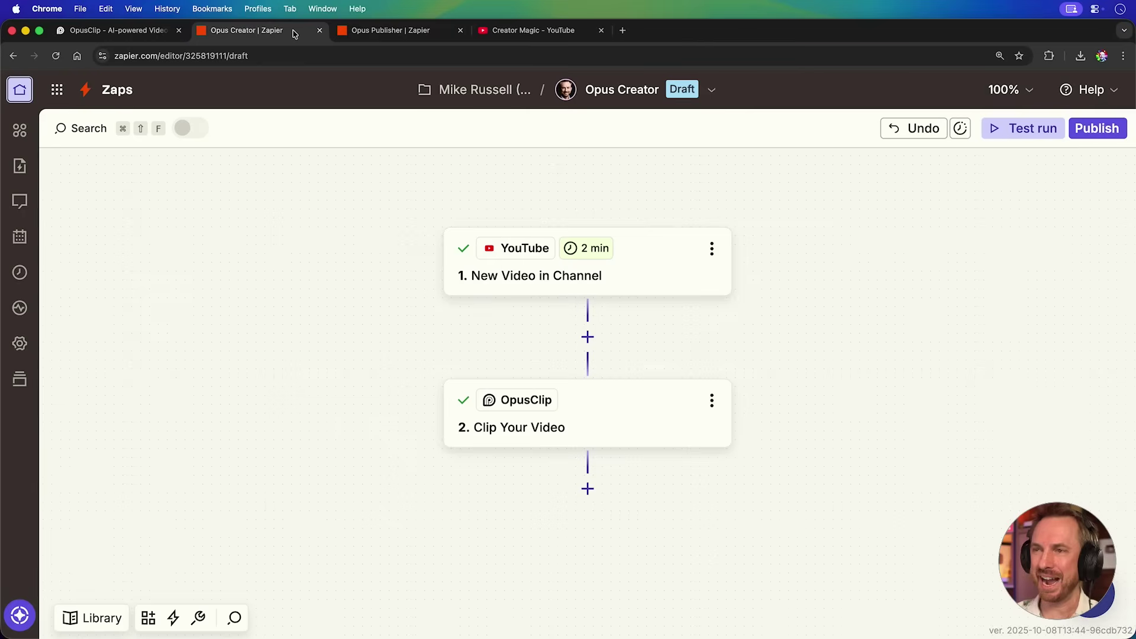
pyautogui.click(390, 30)
pyautogui.click(216, 30)
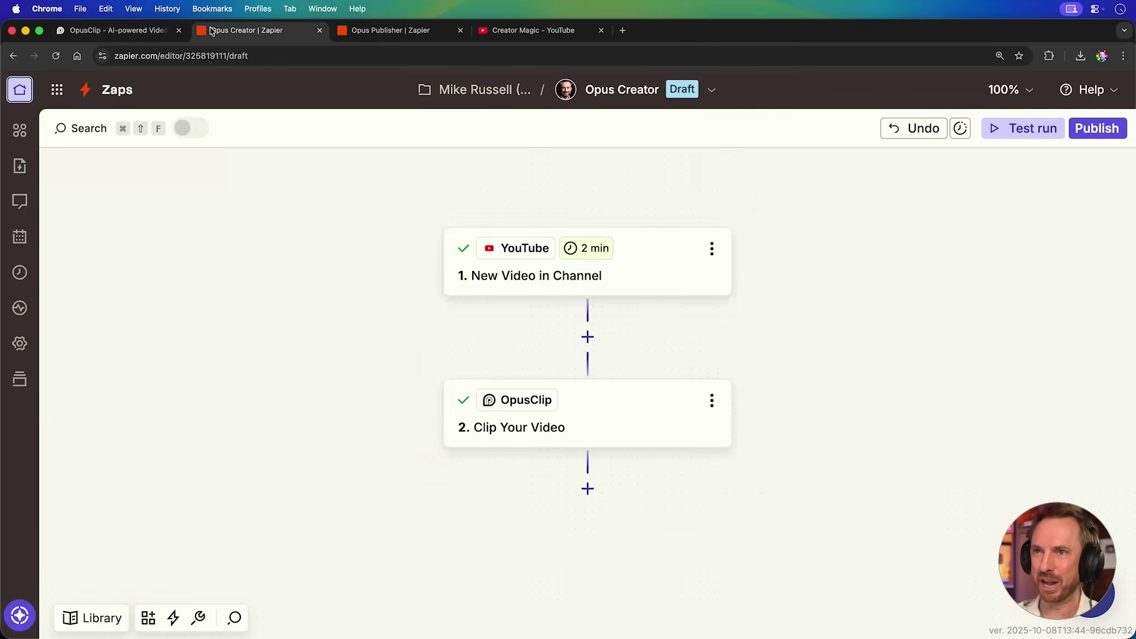
# Step: Go from the OpusClip clip page back to the dashboard listing all projects
pyautogui.click(123, 30)
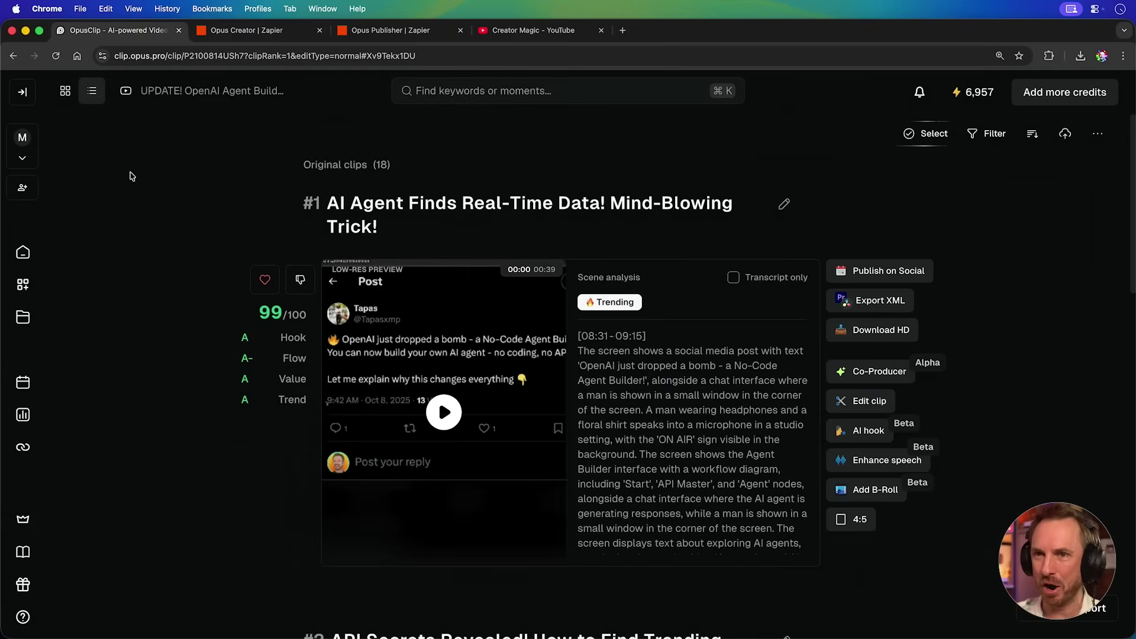
pyautogui.click(29, 248)
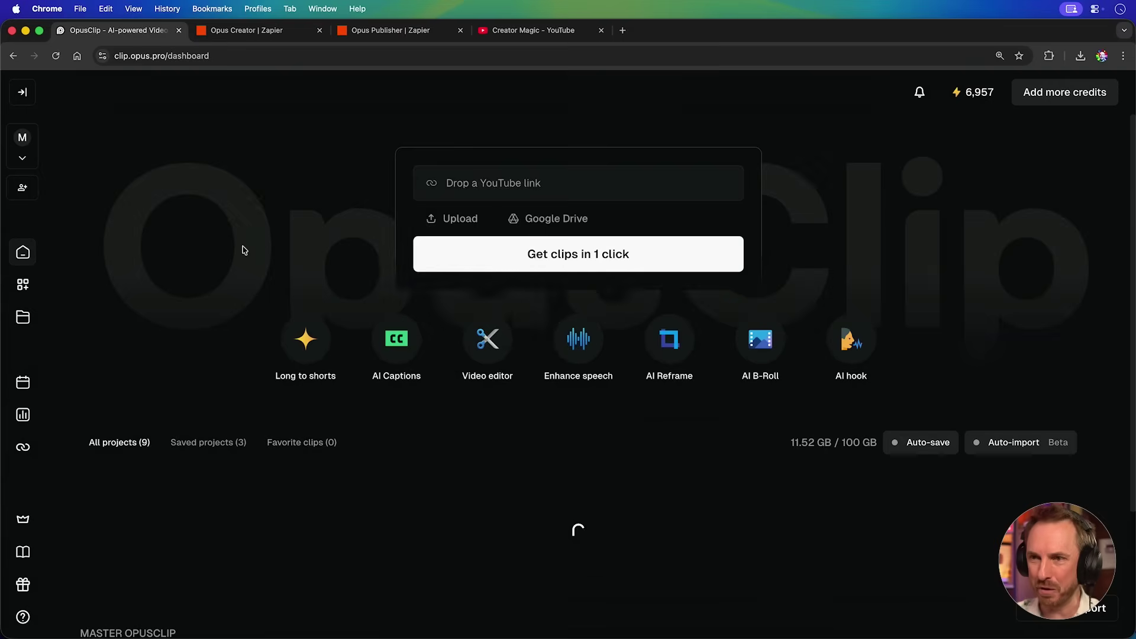